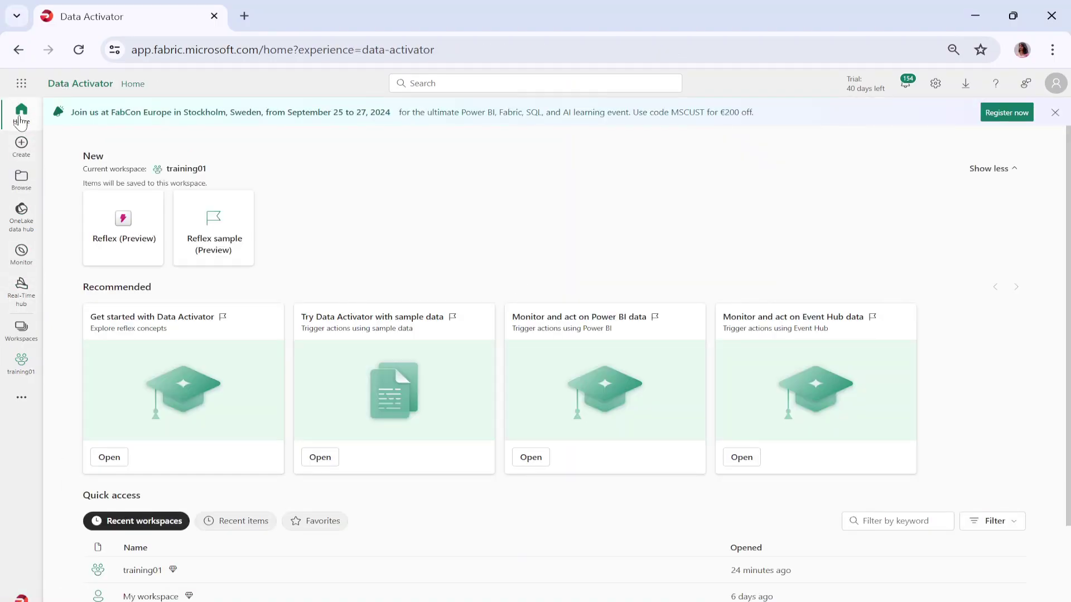
- Stay in the Data Activator experience, open the training01 workspace and list the new item types
click(22, 597)
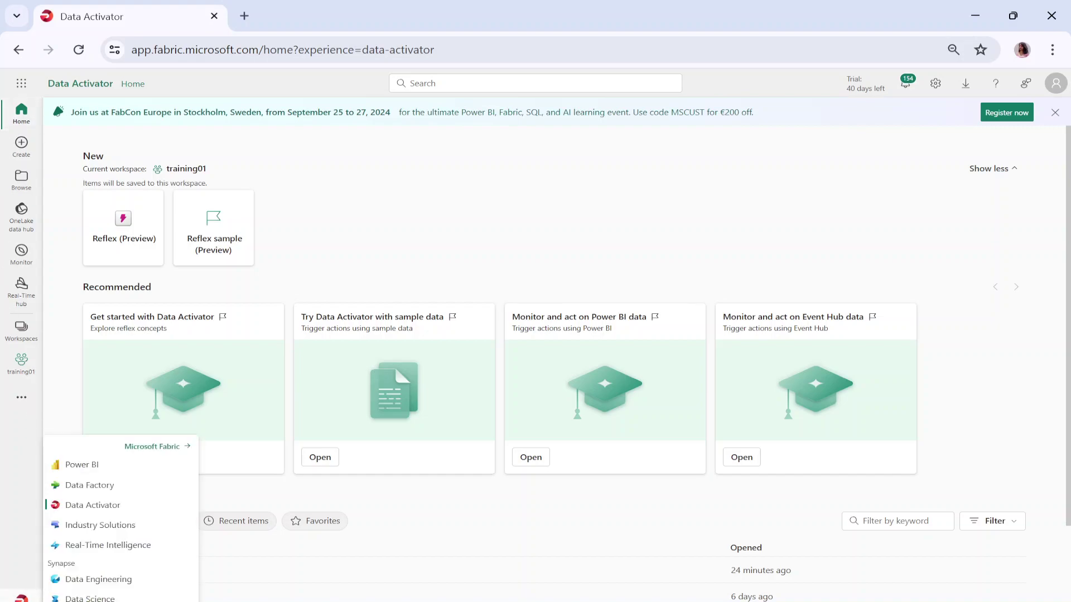
click(78, 507)
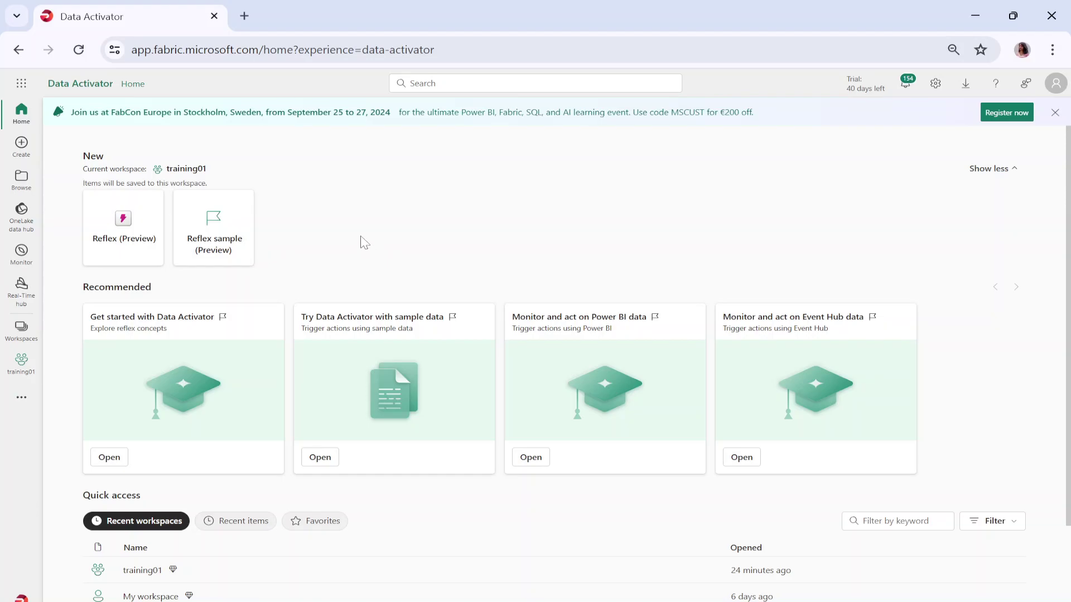
click(137, 572)
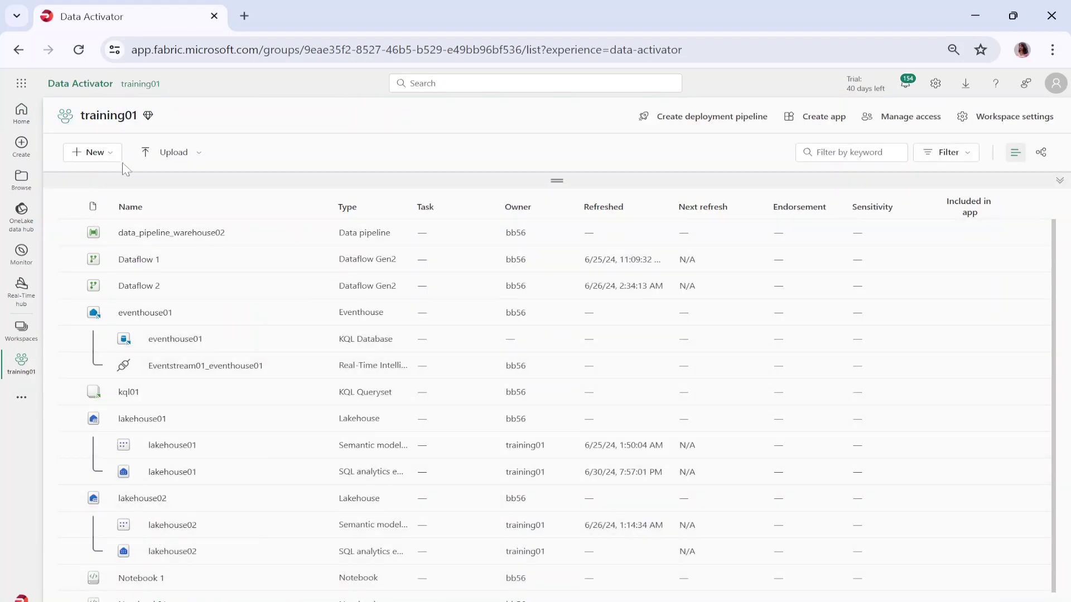
click(112, 159)
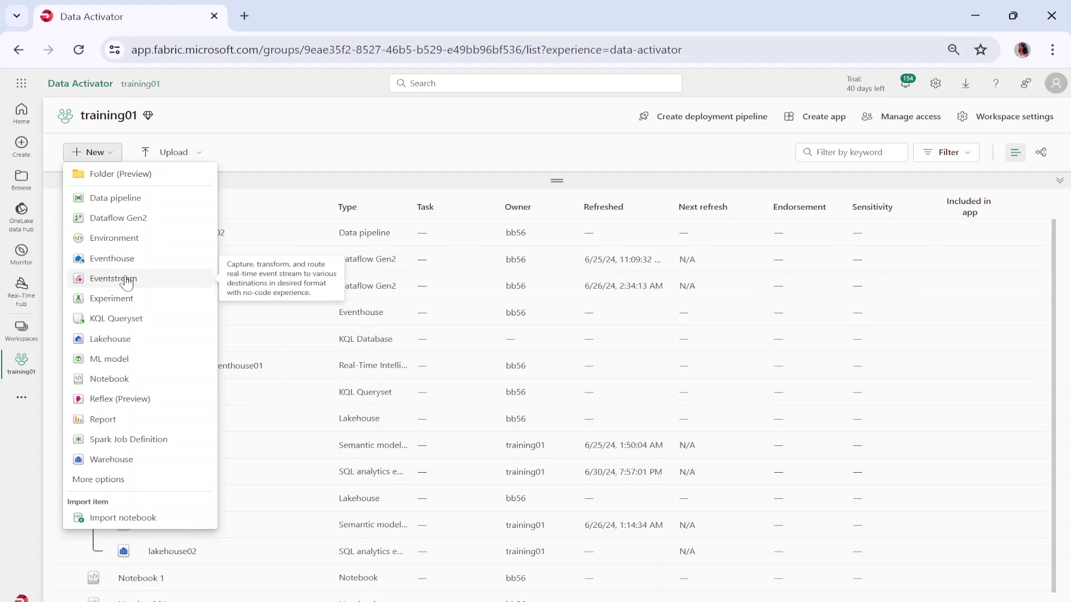
- Create an eventstream named reflex_event_stream with Enhanced Capabilities (preview) turned on
key(Escape)
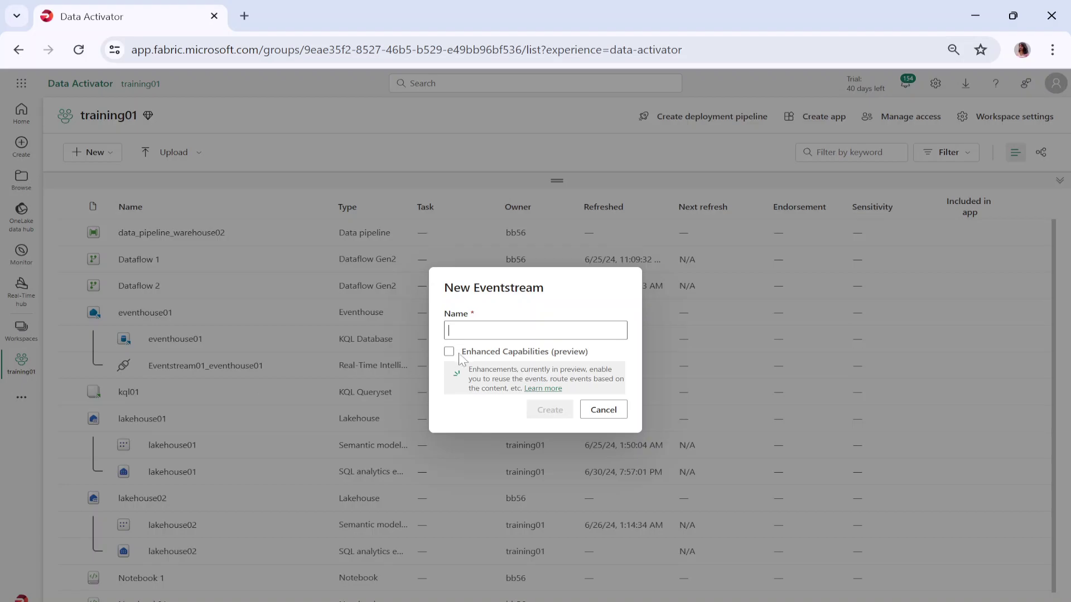
text(refelex)
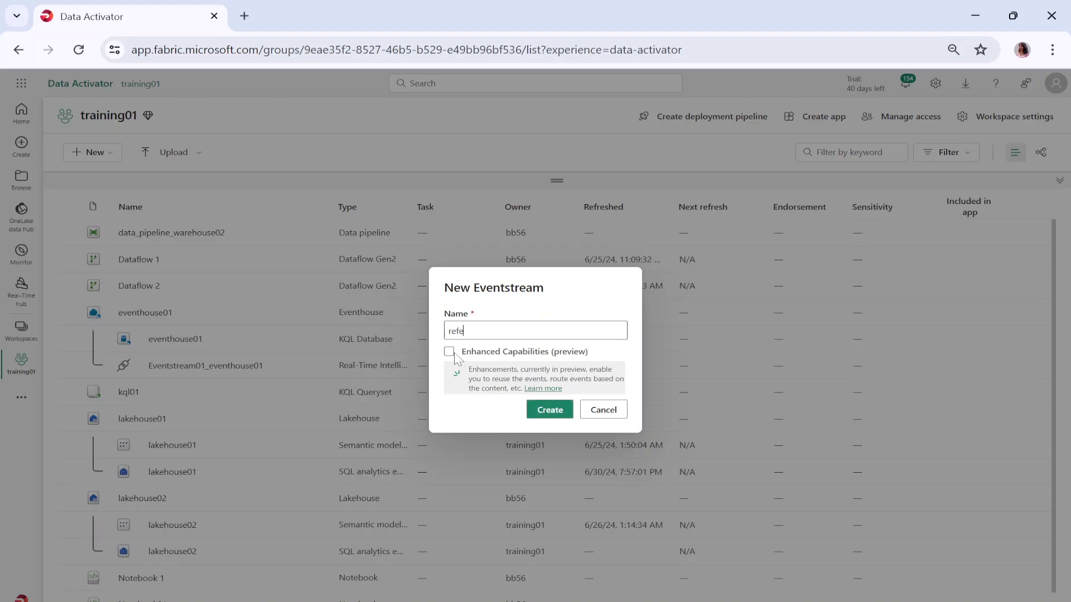
text(_eventr_stream)
key(BackSpace)
click(449, 351)
click(564, 416)
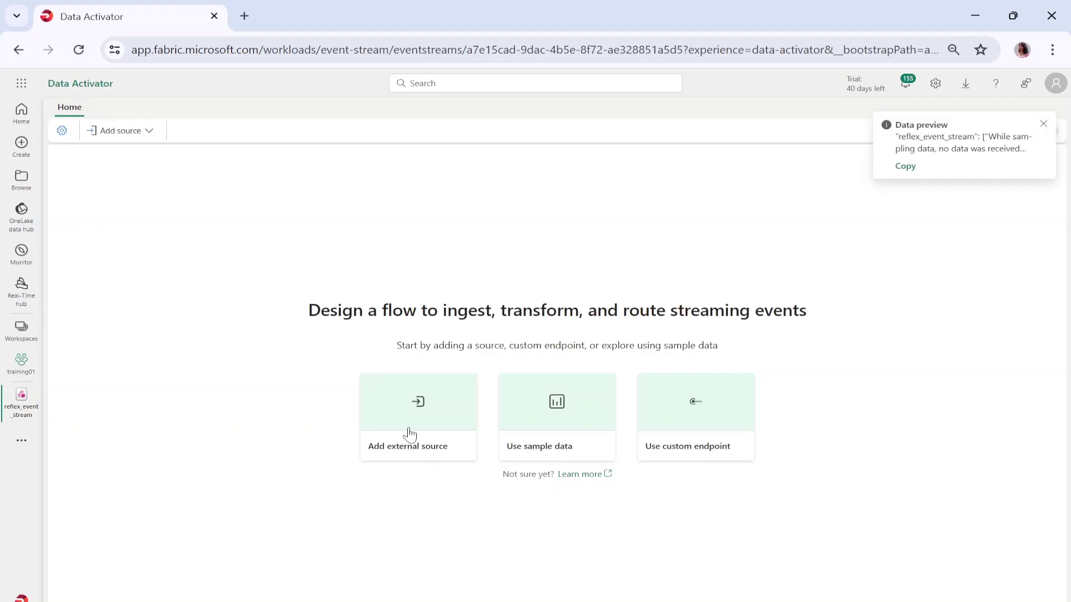
- Add Bicycles (Reflex compatible) sample data as an eventstream source named source_name
click(555, 423)
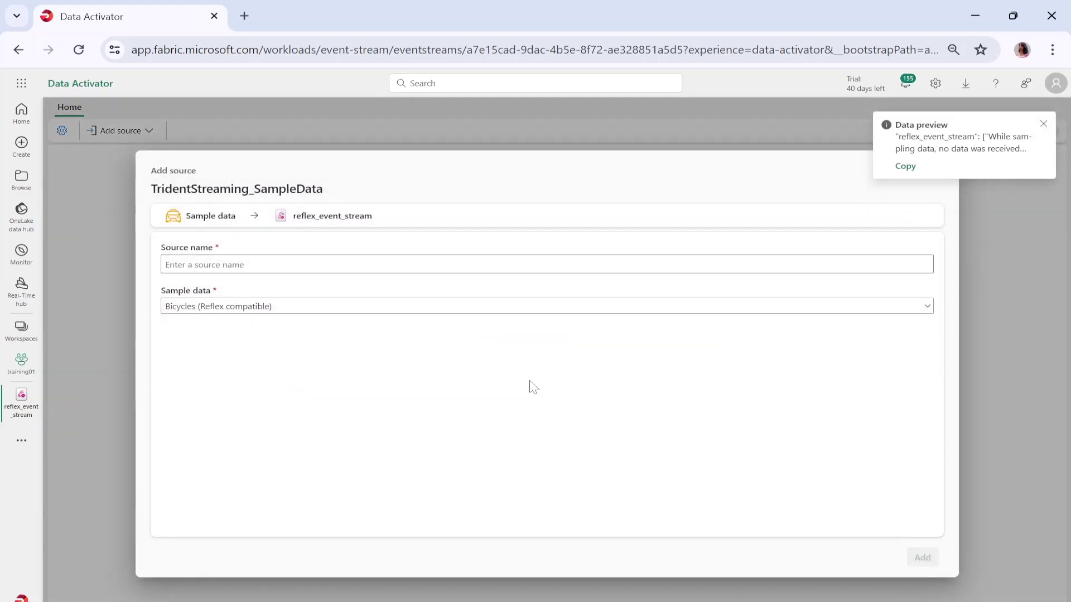
click(225, 307)
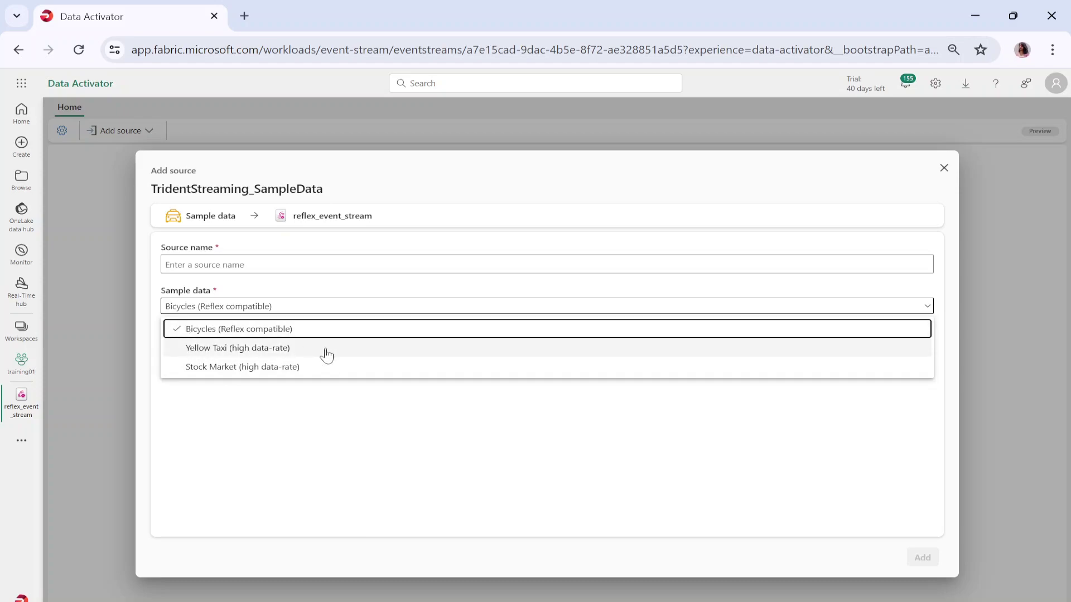
click(292, 335)
click(165, 264)
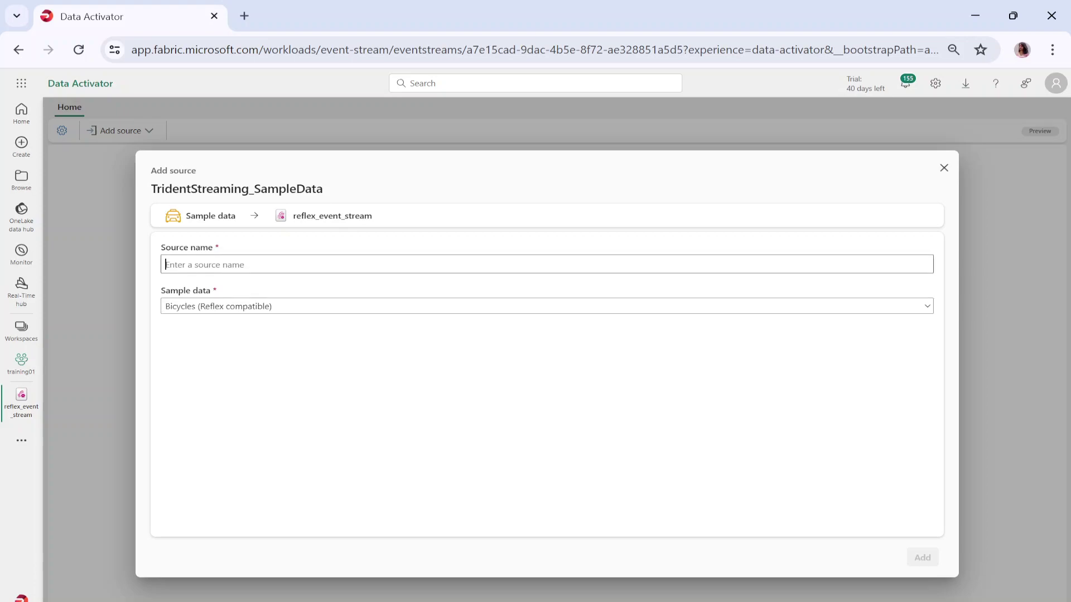
text(source)
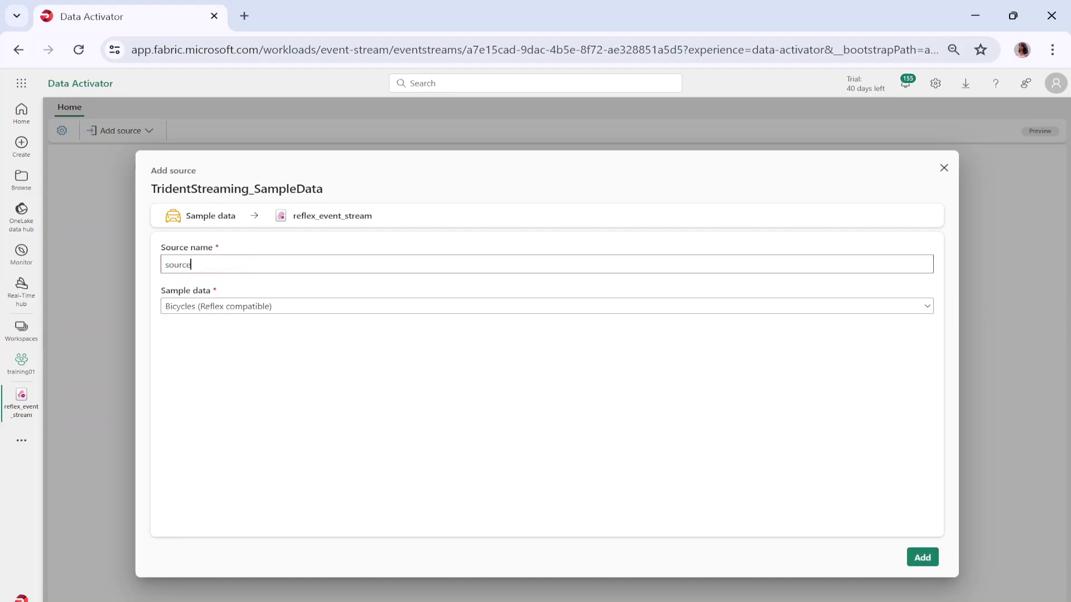
text(_name)
click(923, 558)
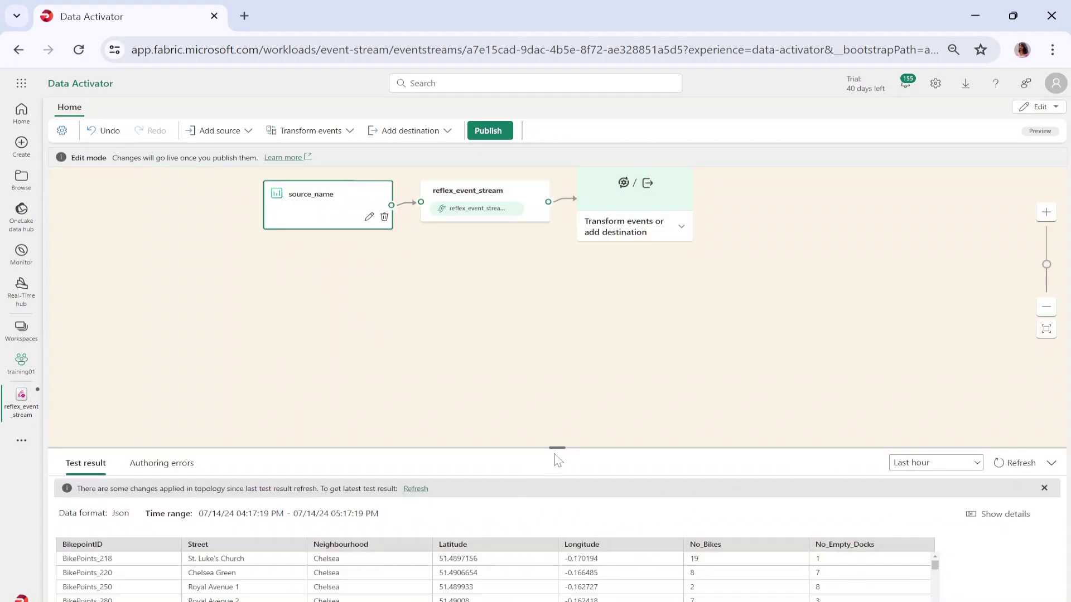
- Center the flow nodes on the canvas and list the transforms and destinations after reflex_event_stream
drag(557, 451, 534, 374)
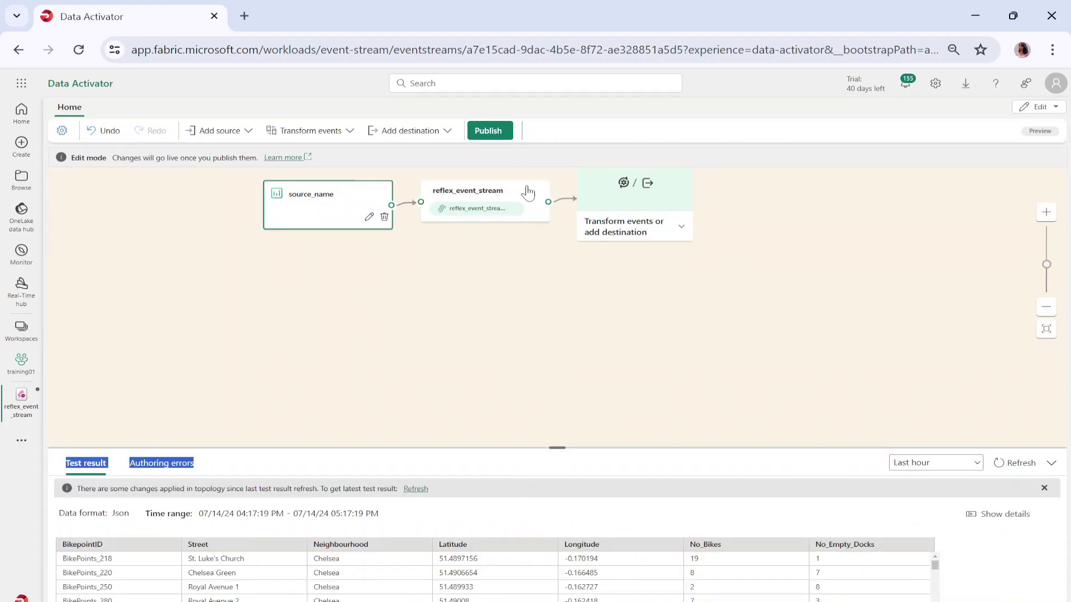
scroll(521, 318, down, 2)
scroll(522, 325, up, 2)
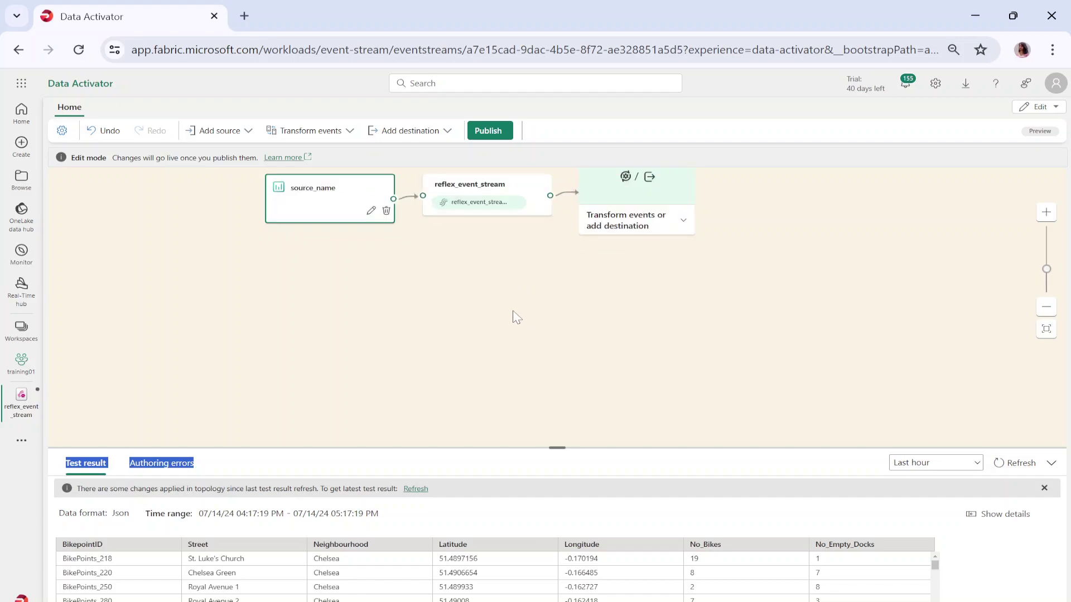
drag(505, 279, 466, 375)
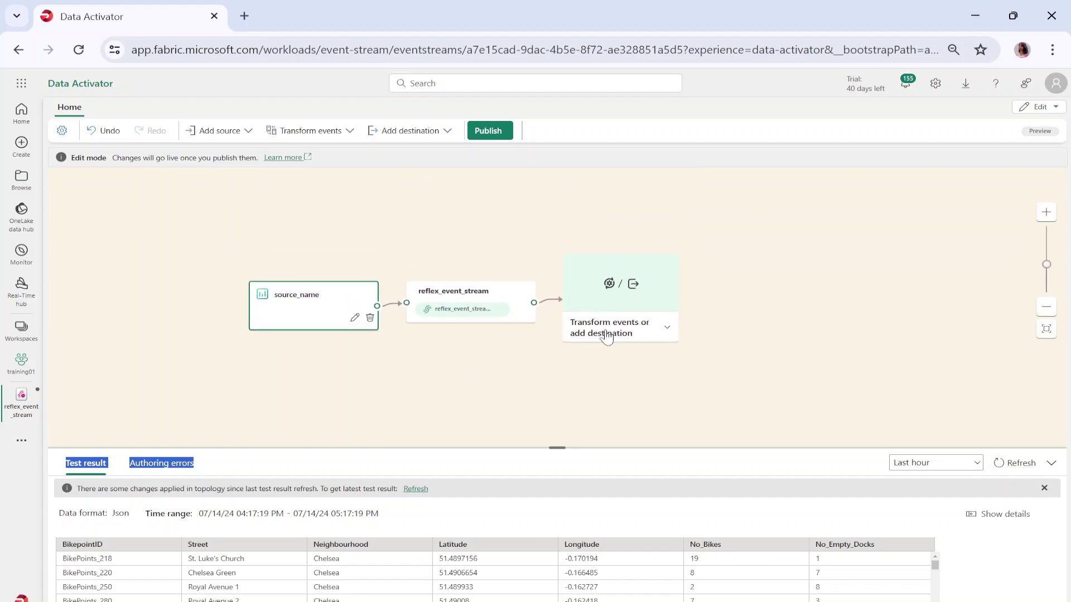
click(662, 331)
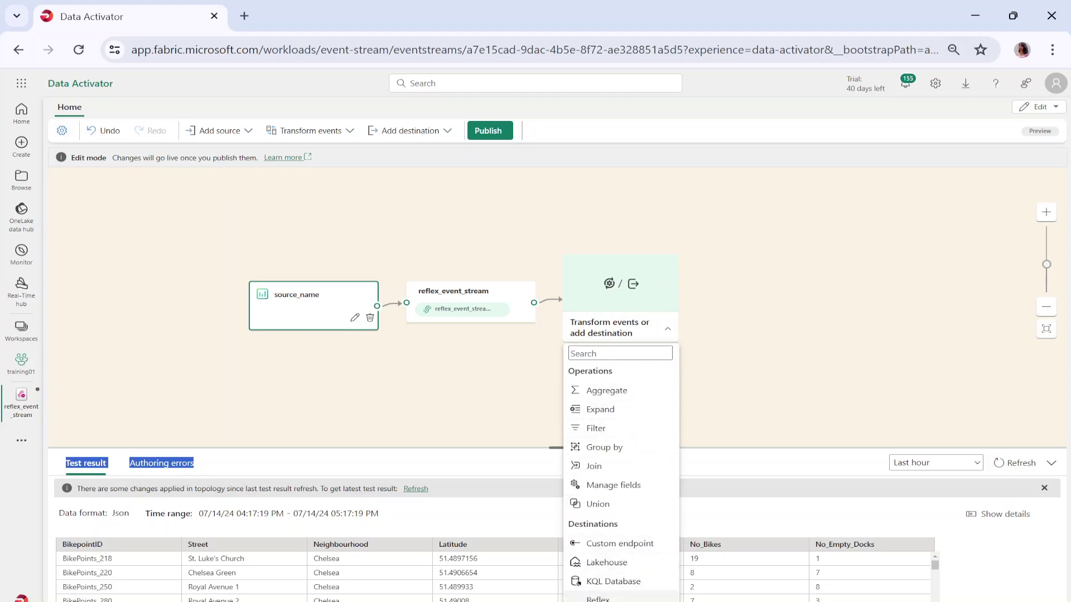
- Add a Reflex destination reflex_destination targeting a new reflex new_reflex in training01, and save it
click(598, 598)
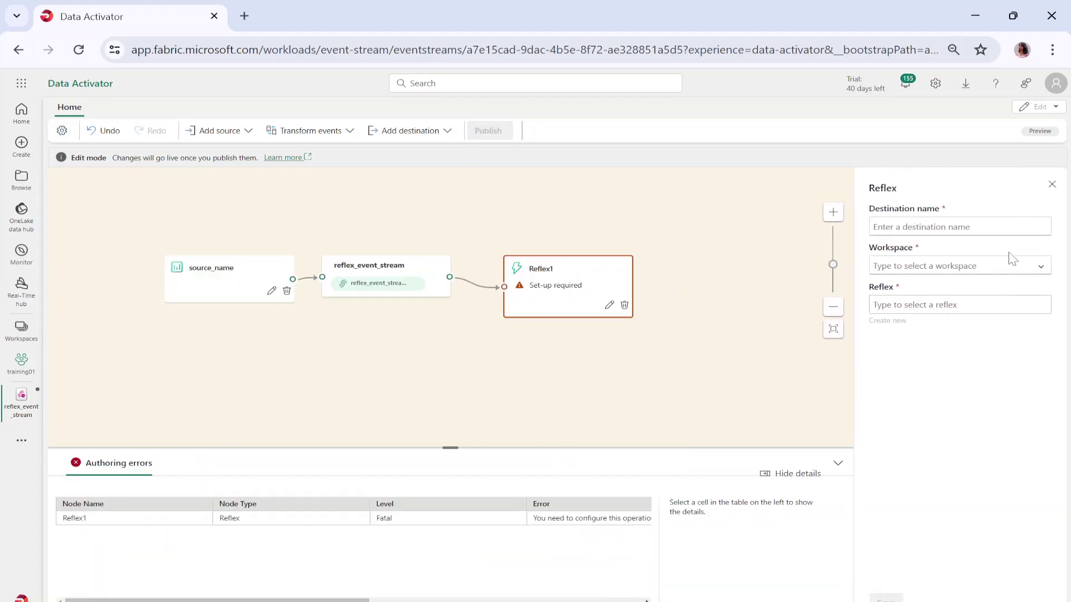
text(reflex)
text(x)
text(_desti)
text(nation)
click(1013, 264)
click(959, 306)
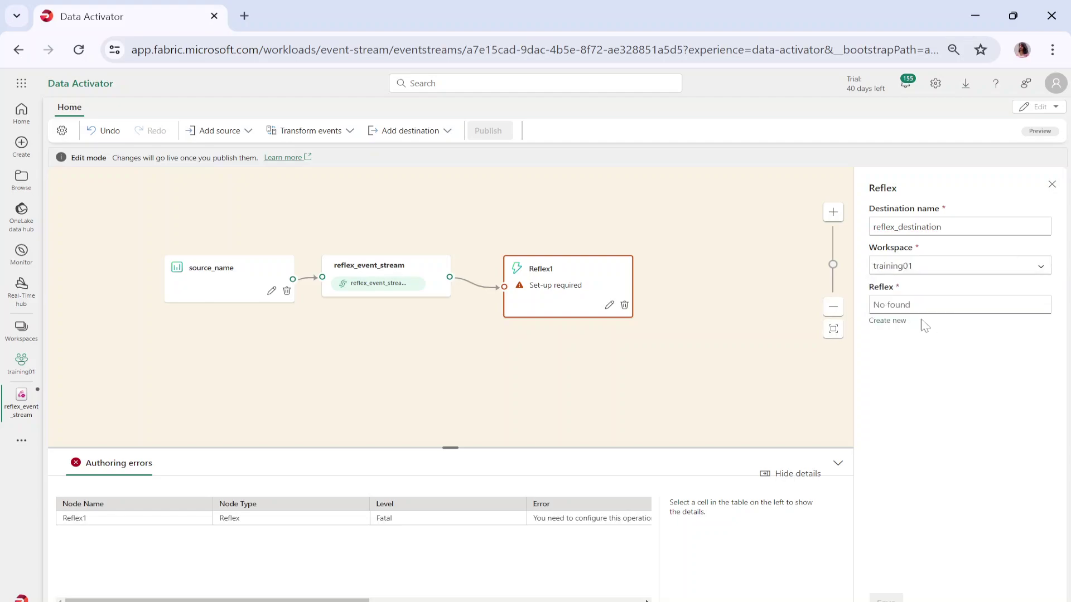
click(888, 321)
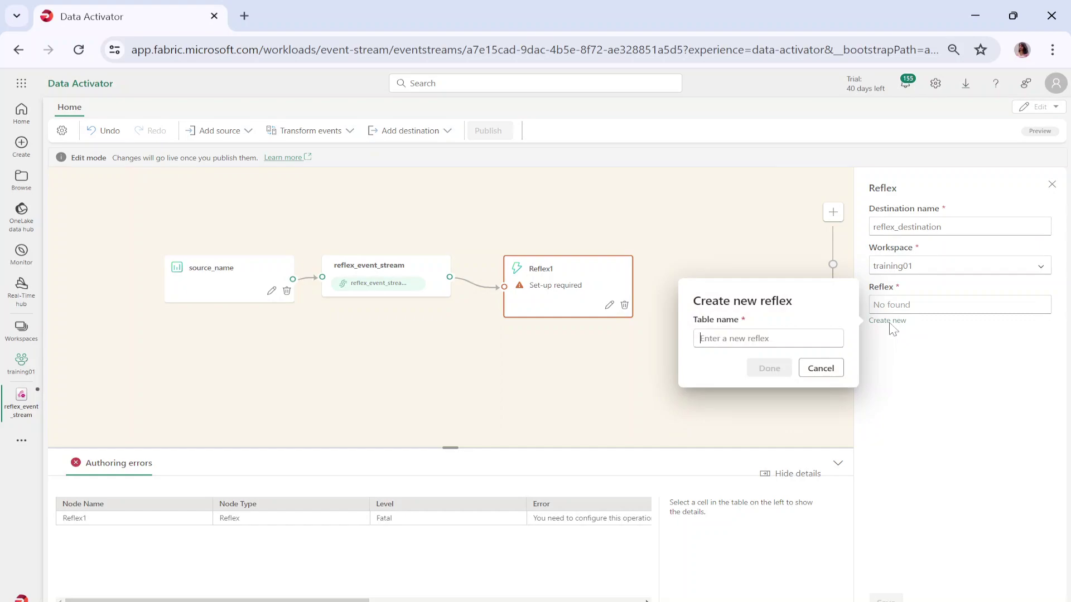
text(new_)
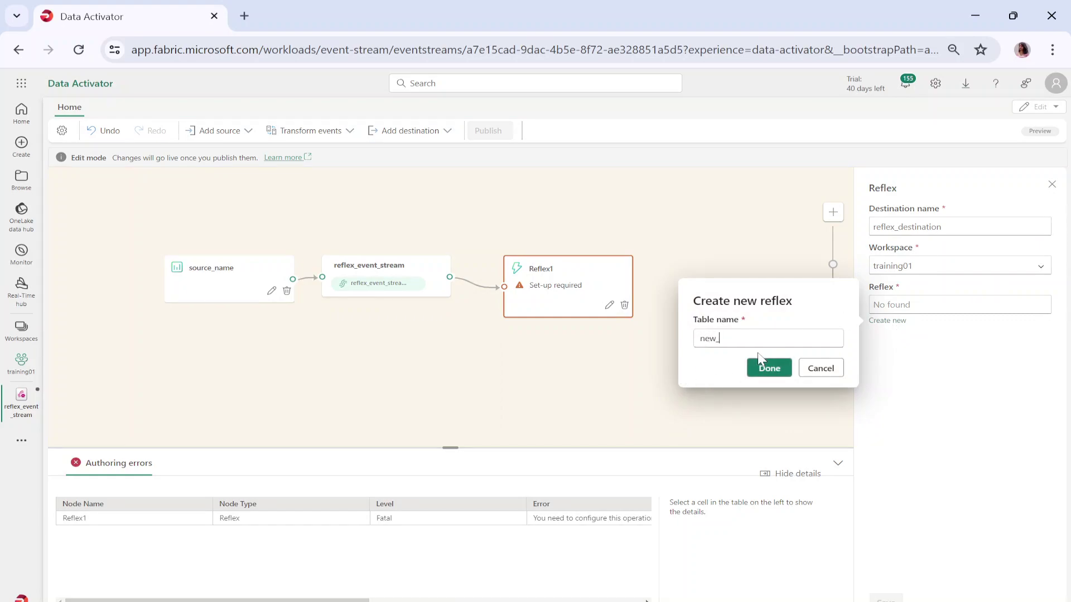
text(reflex)
click(771, 371)
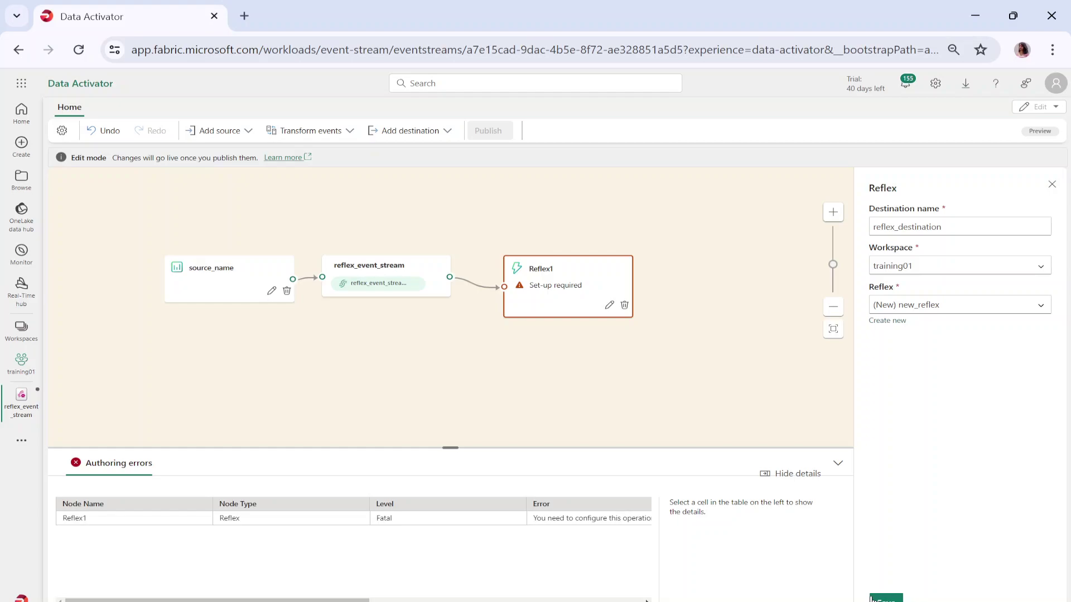
click(871, 598)
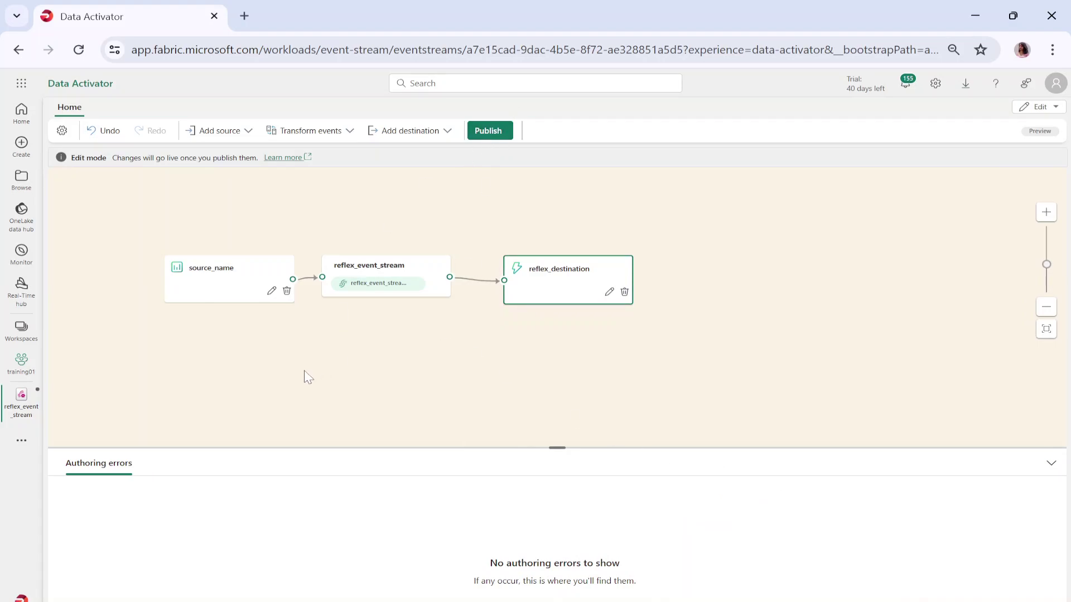
- Publish the eventstream and preview data at source_name, reflex_event_stream and reflex_destination
drag(304, 376, 359, 376)
click(500, 131)
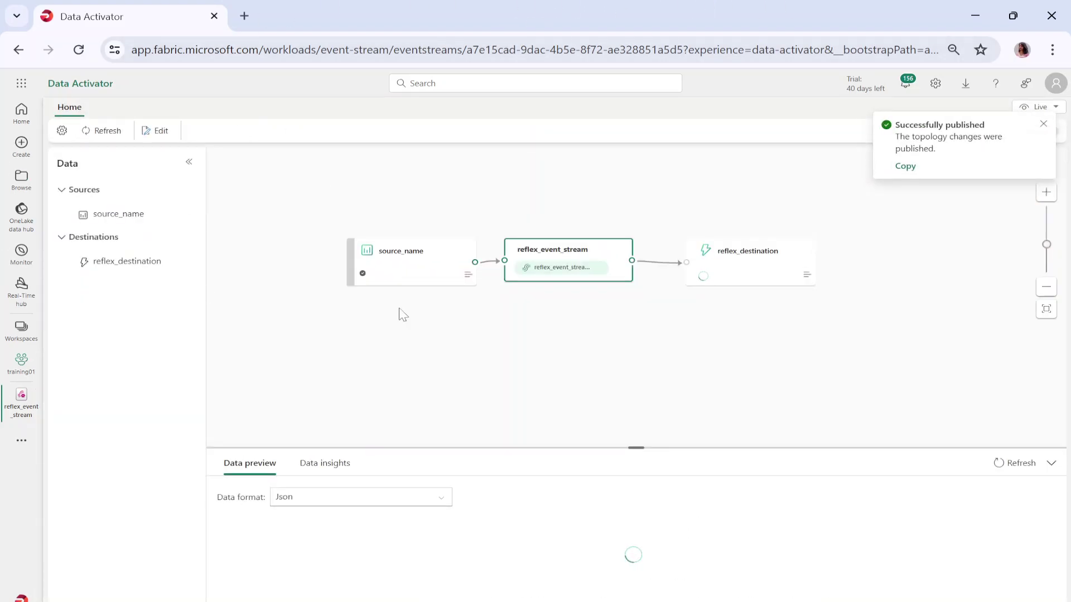
click(417, 280)
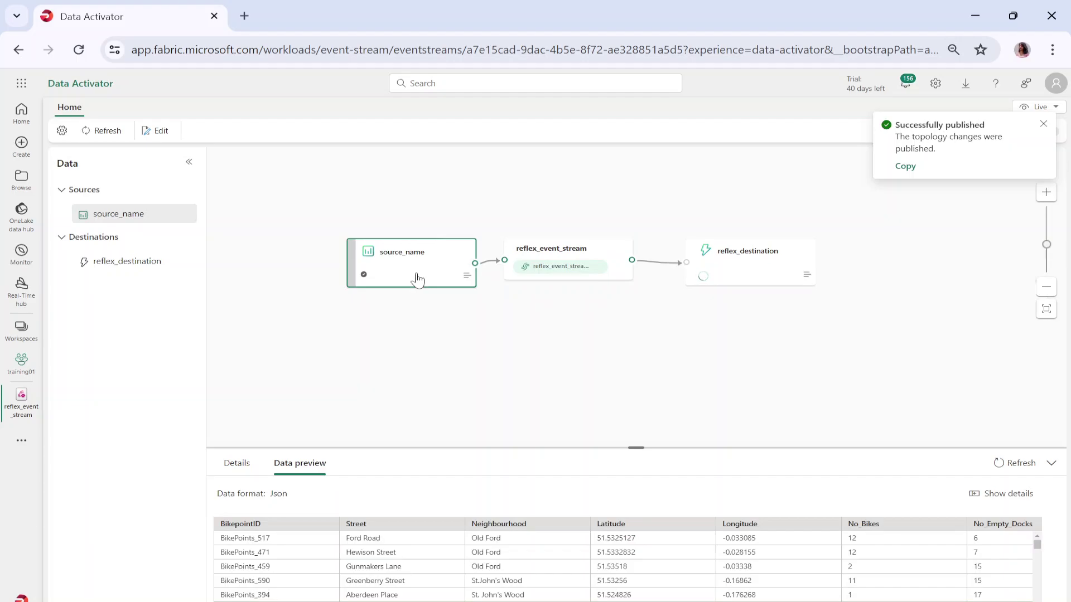
click(608, 284)
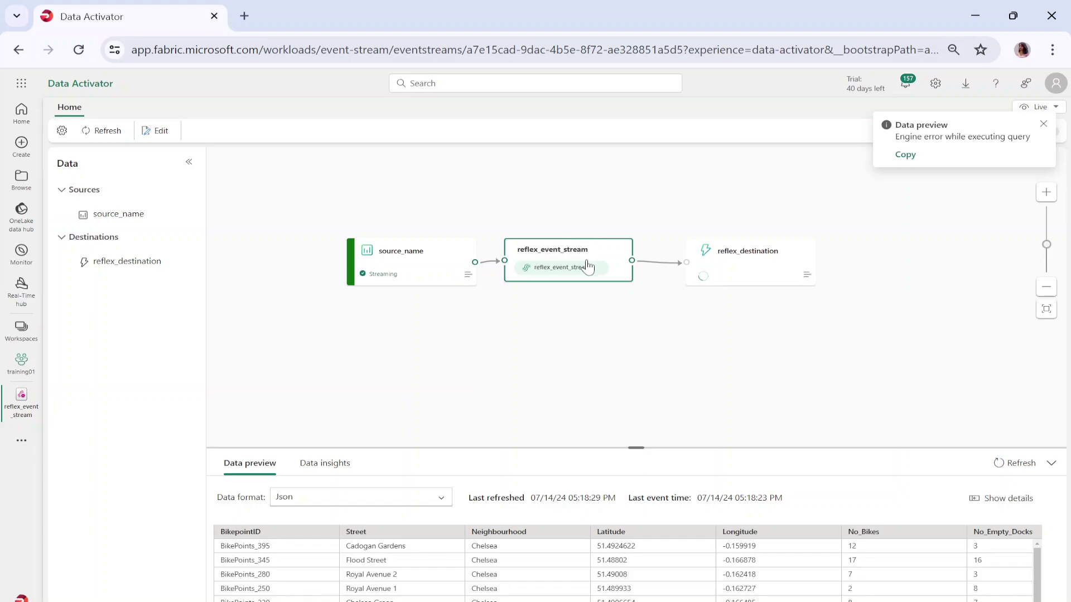
click(751, 285)
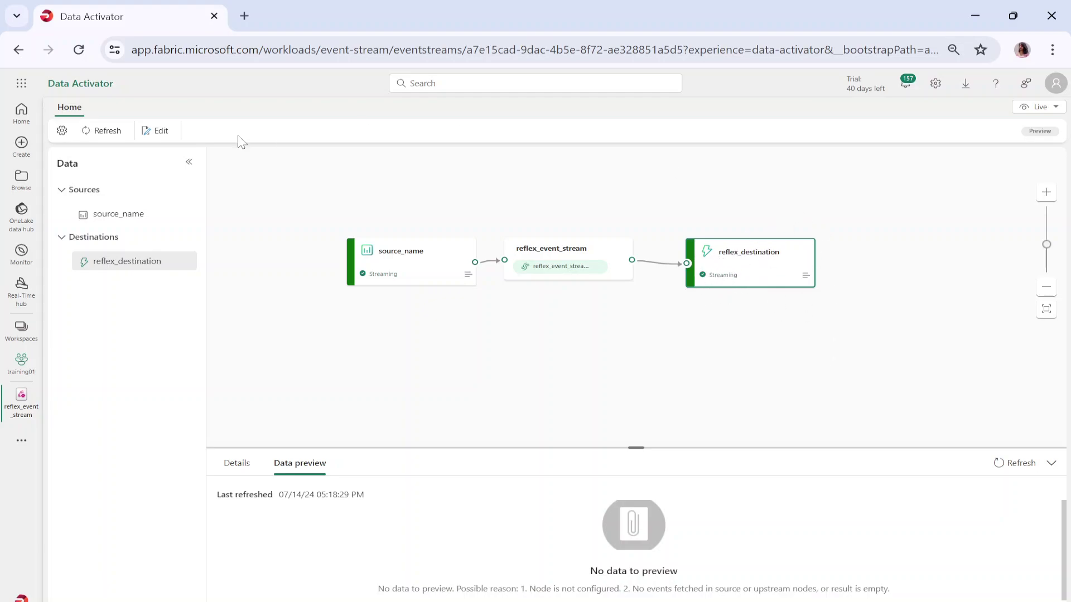
- Reload the eventstream page and refresh its data preview to show streaming bike rows
click(78, 49)
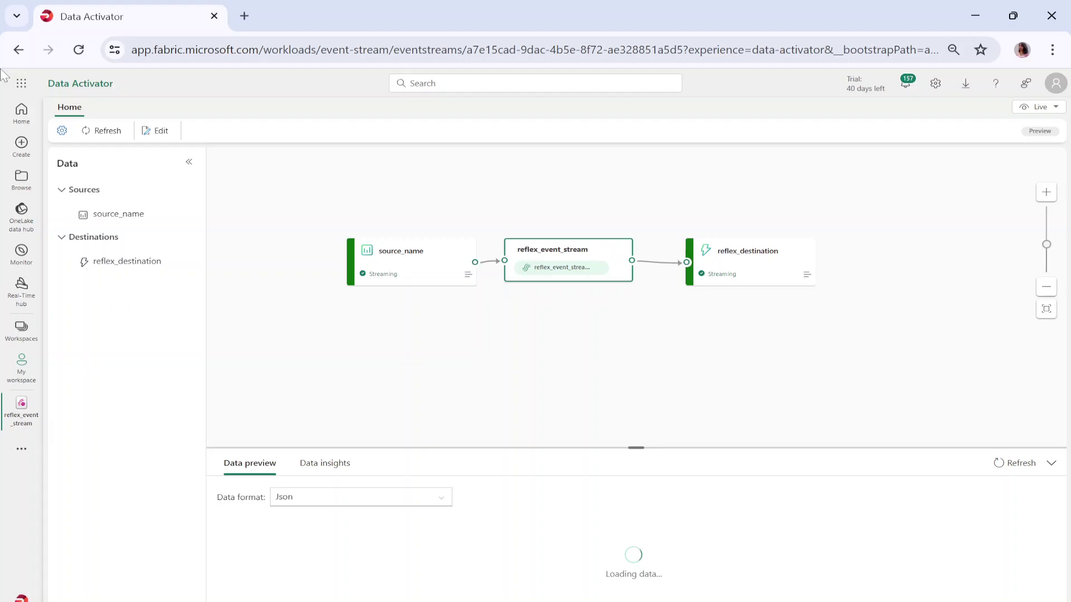
click(97, 139)
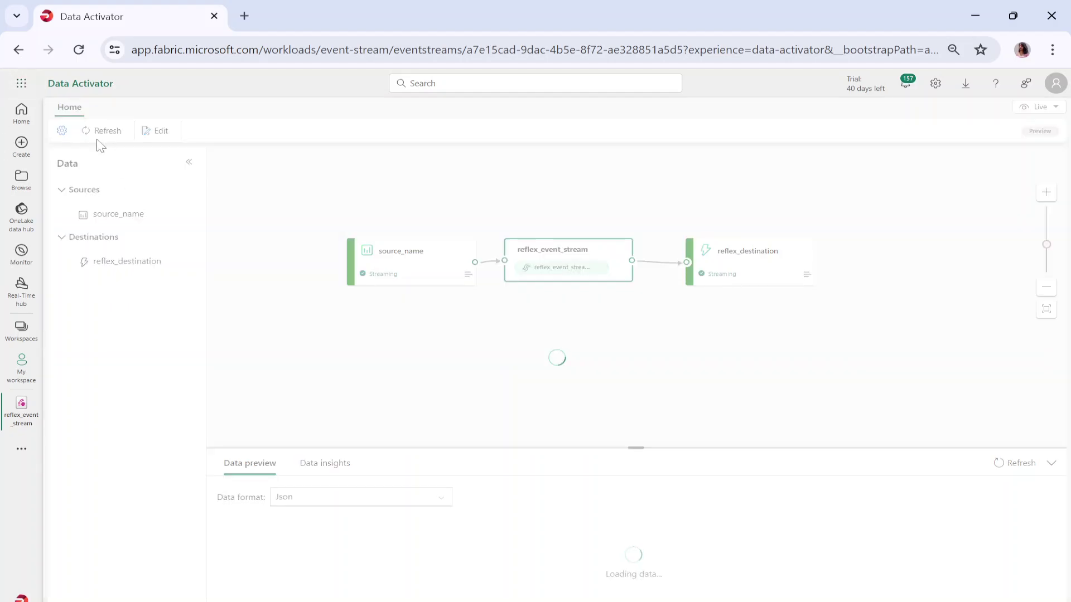
click(21, 329)
- Open the new_reflex reflex from the training01 workspace item list
click(94, 216)
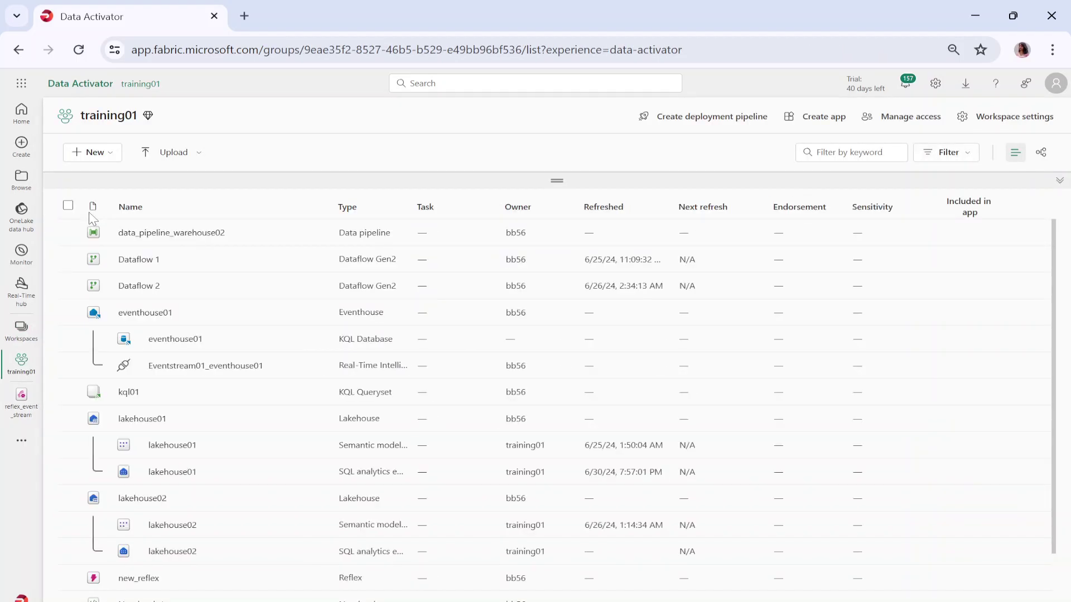
scroll(118, 461, down, 1)
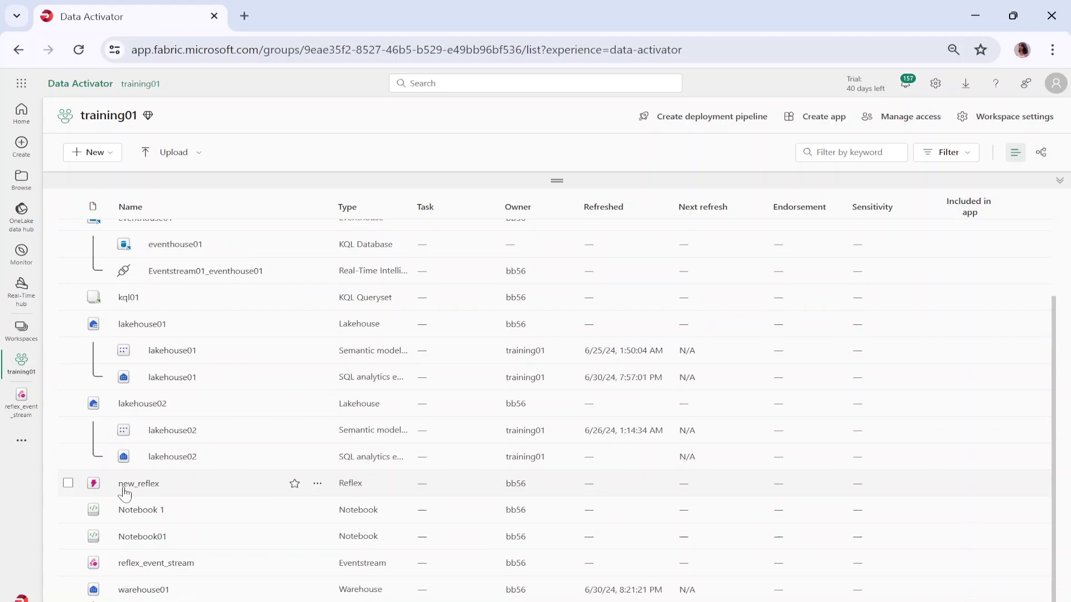
drag(171, 491, 170, 505)
scroll(220, 476, up, 1)
scroll(179, 557, down, 1)
click(138, 486)
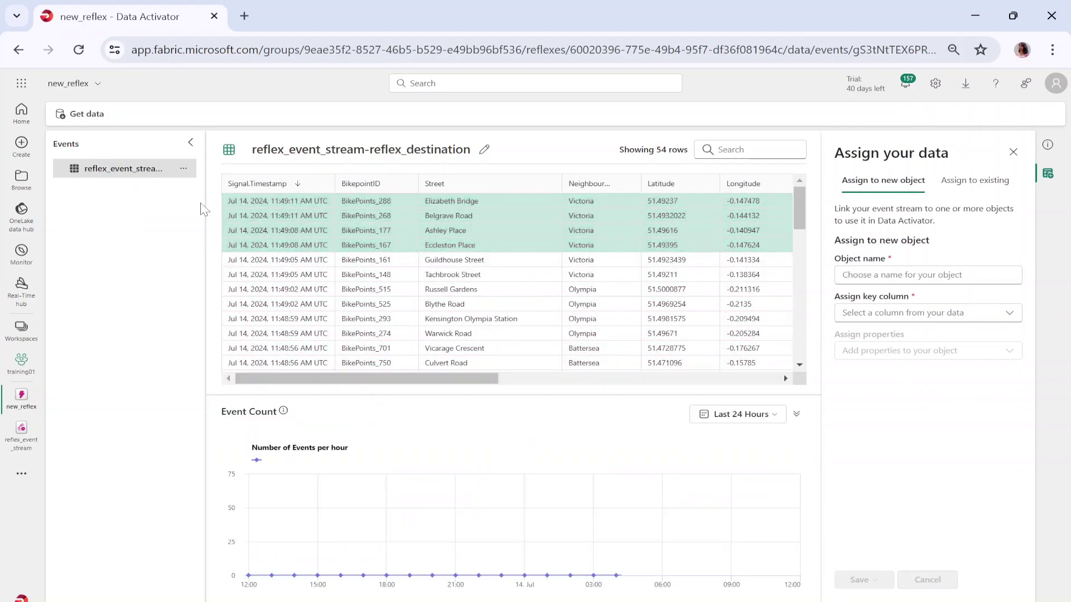
- Let the new_reflex events table fill to 70 rows, then start a new browser tab
drag(202, 209, 207, 186)
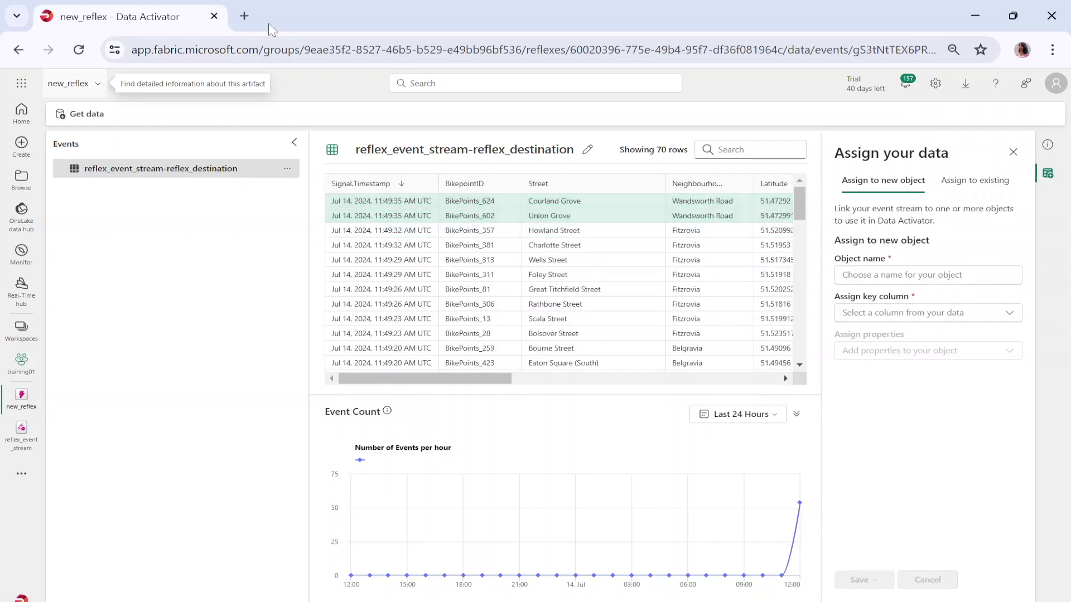
click(245, 16)
- In the new tab, go to app.fabric.microsoft.com in Data Activator and open reflex_event_stream from training01
text(app)
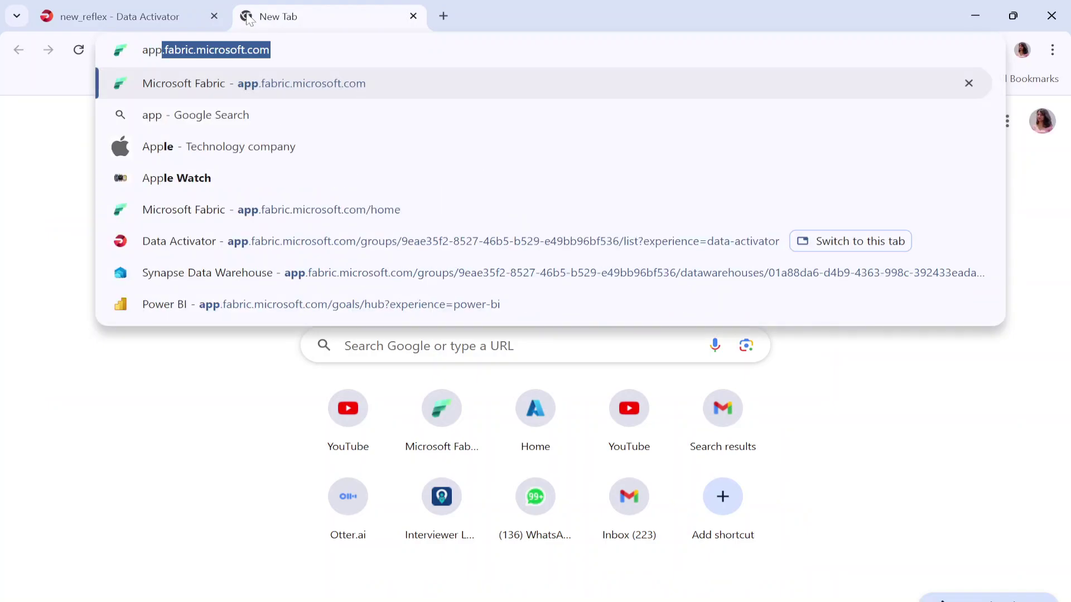
key(Return)
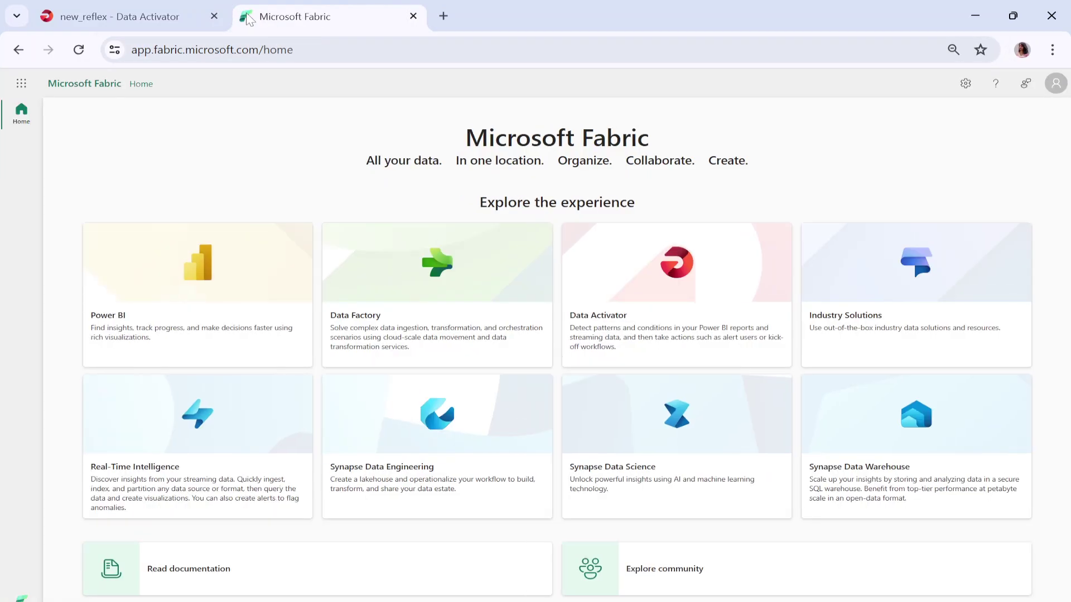
click(21, 597)
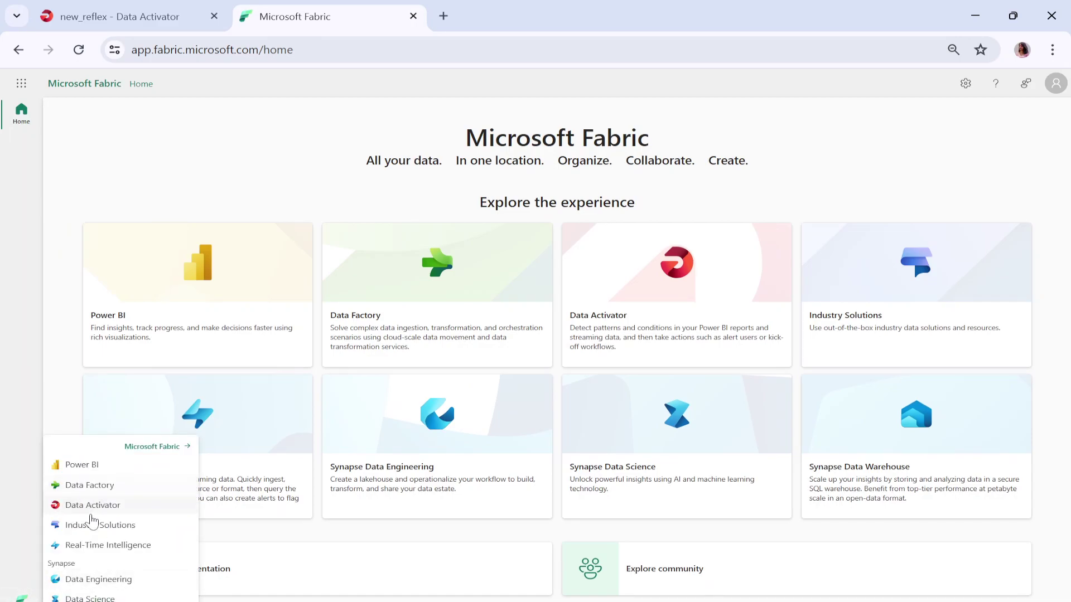
click(91, 510)
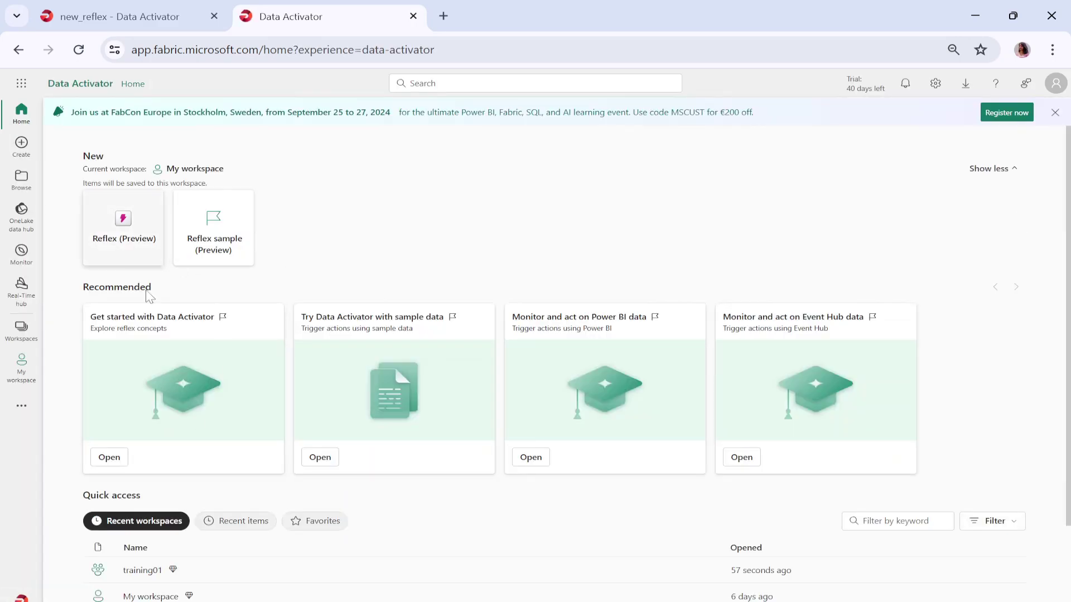
scroll(187, 544, down, 2)
click(141, 439)
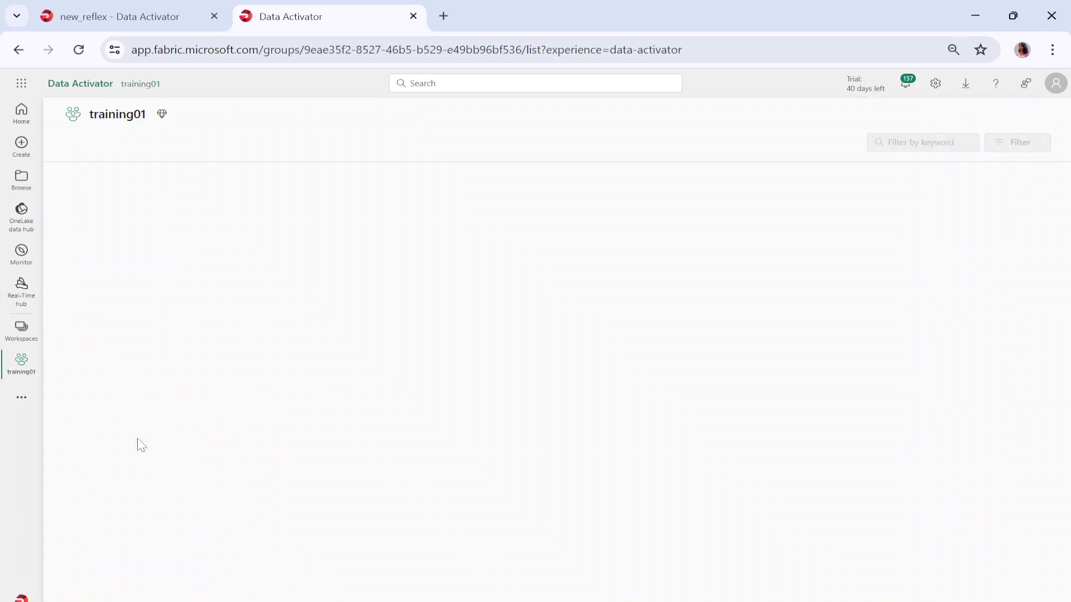
scroll(415, 402, down, 3)
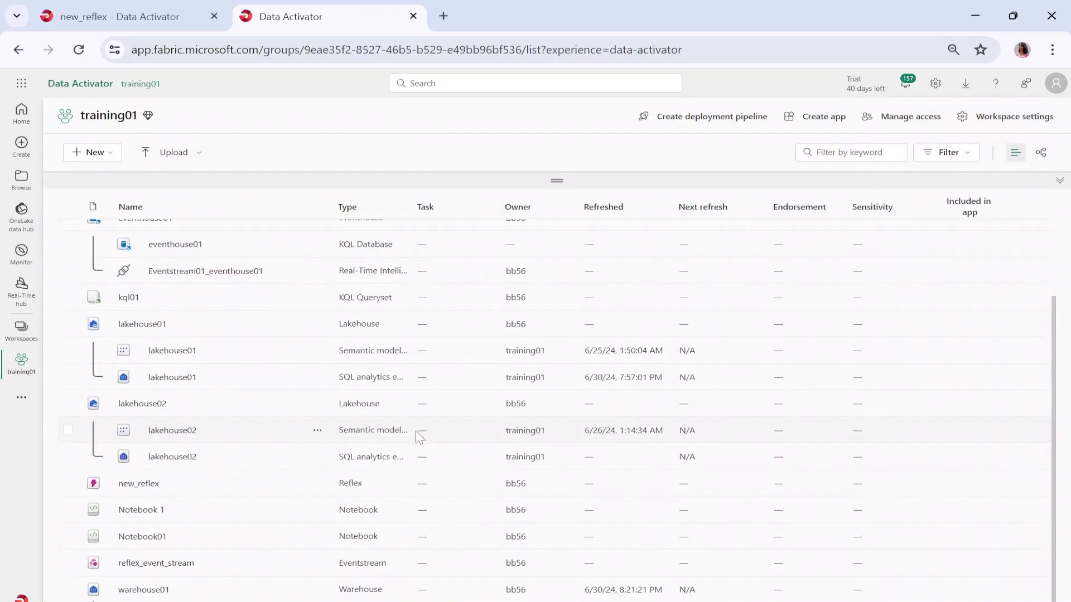
click(149, 566)
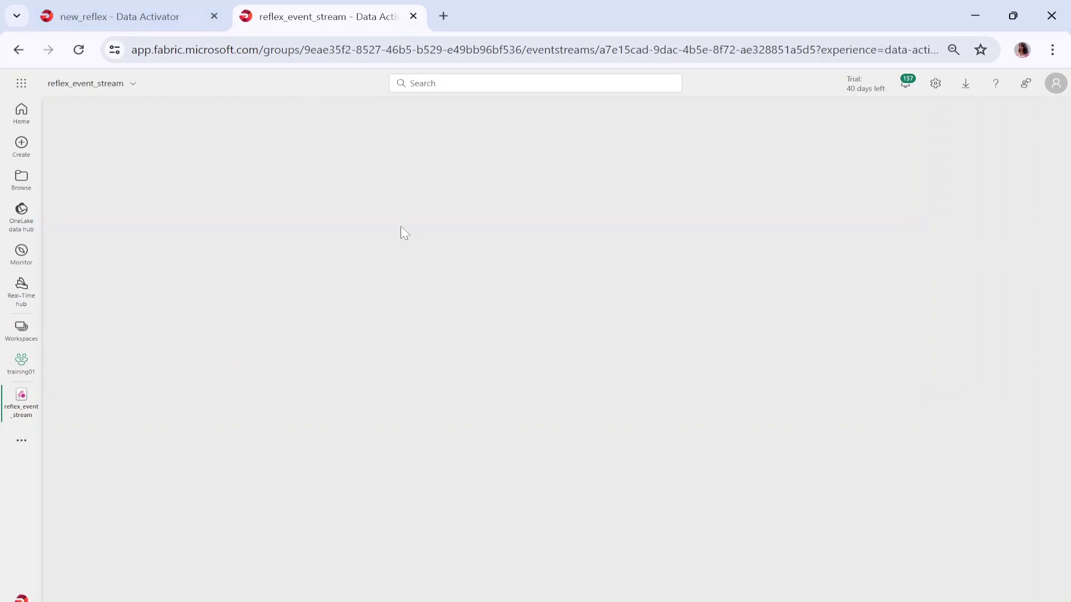
- Switch between the eventstream and new_reflex tabs, ending on the new_reflex events view
click(106, 21)
click(269, 22)
click(167, 13)
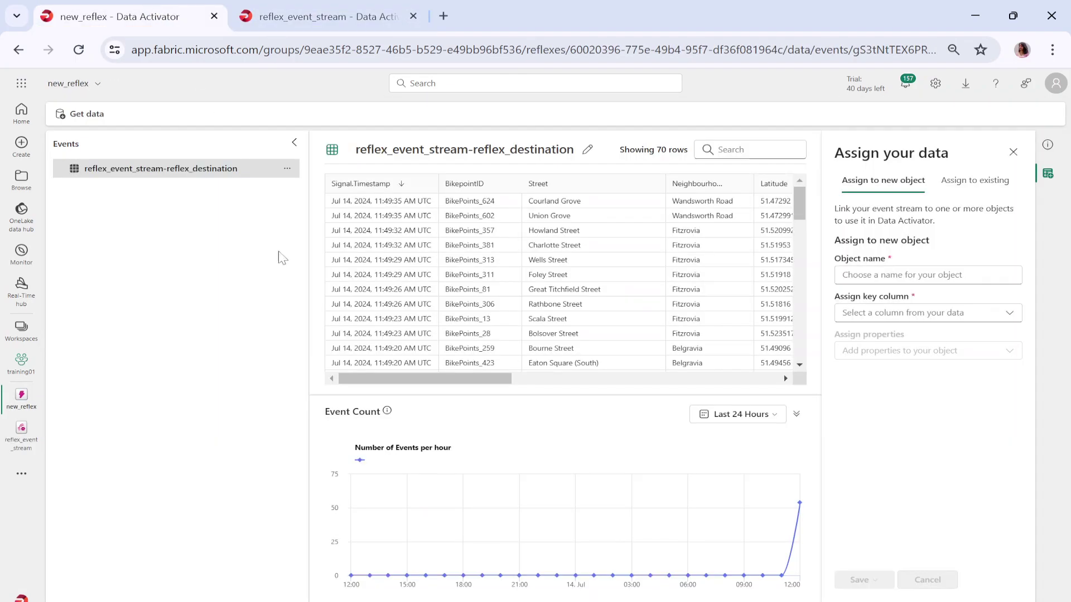
click(297, 21)
click(79, 49)
click(95, 21)
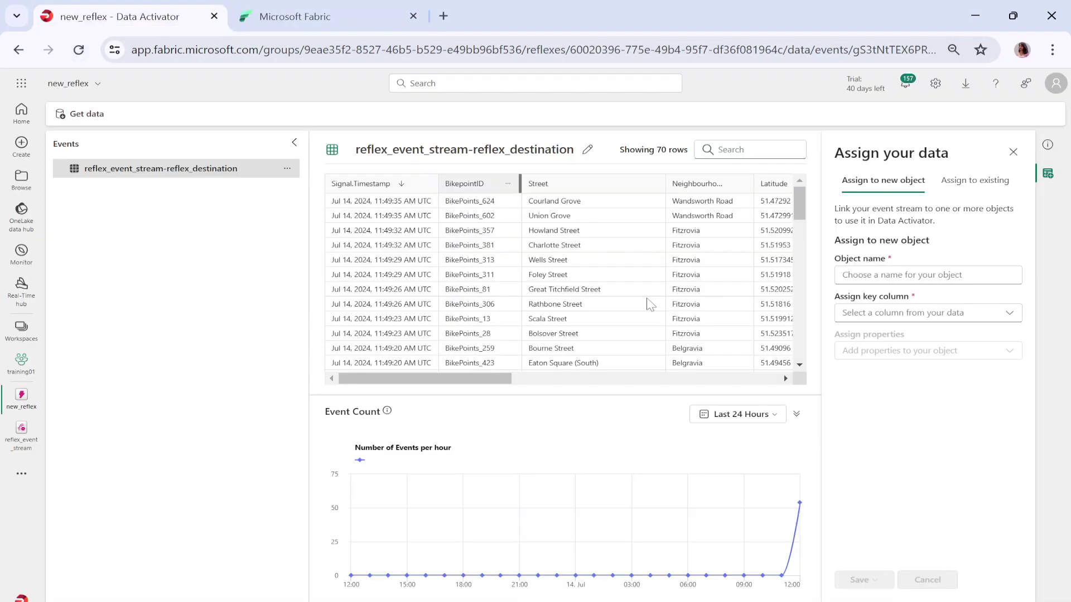
mouse_move(351, 573)
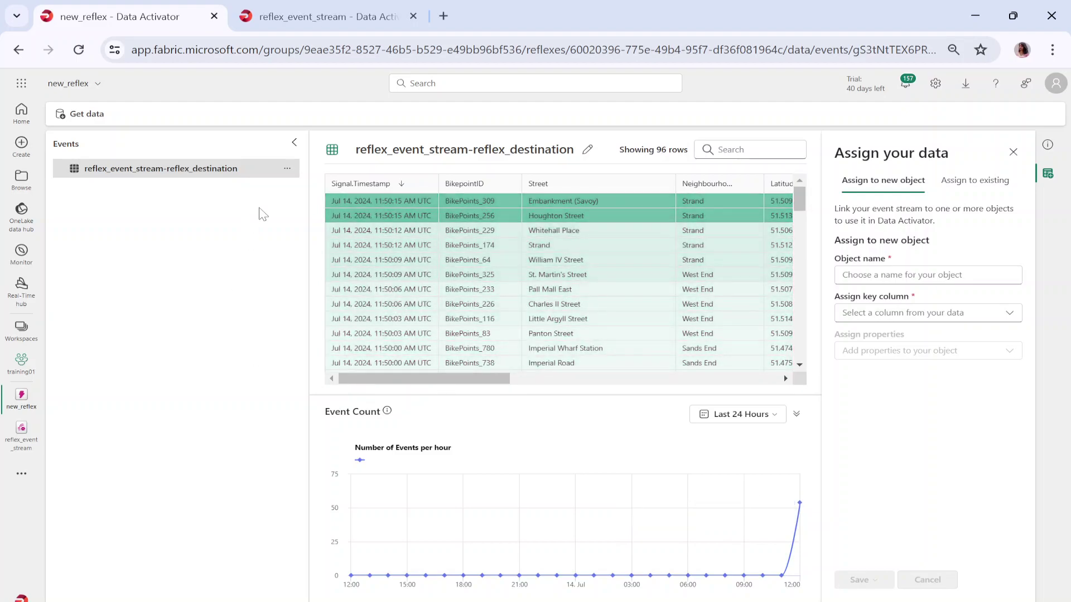
- Check that the reflex_destination settings target new_reflex, then return to the new_reflex tab
click(379, 17)
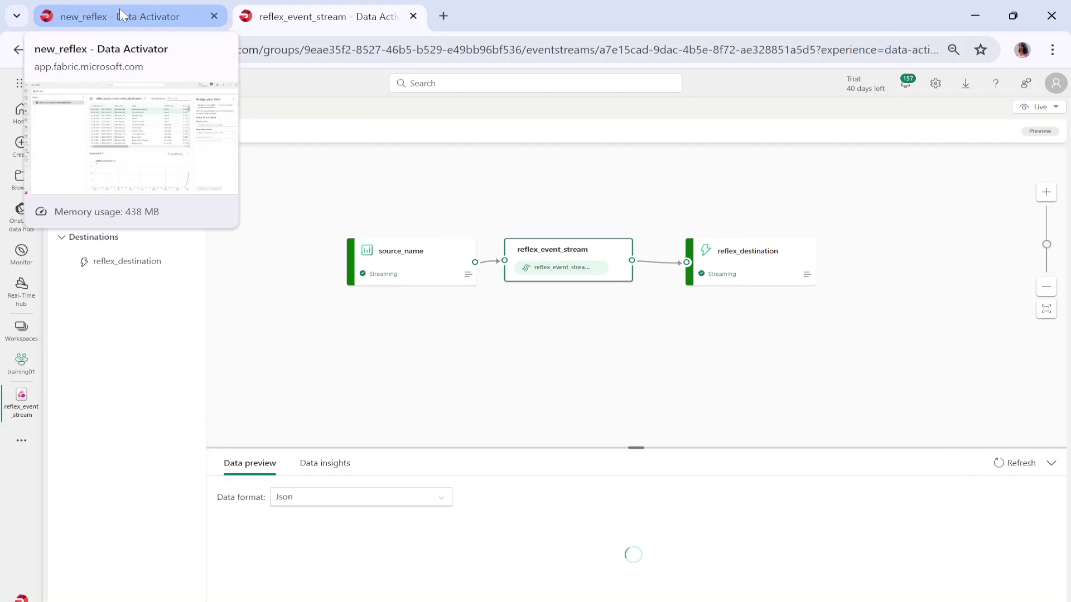
click(753, 273)
click(804, 276)
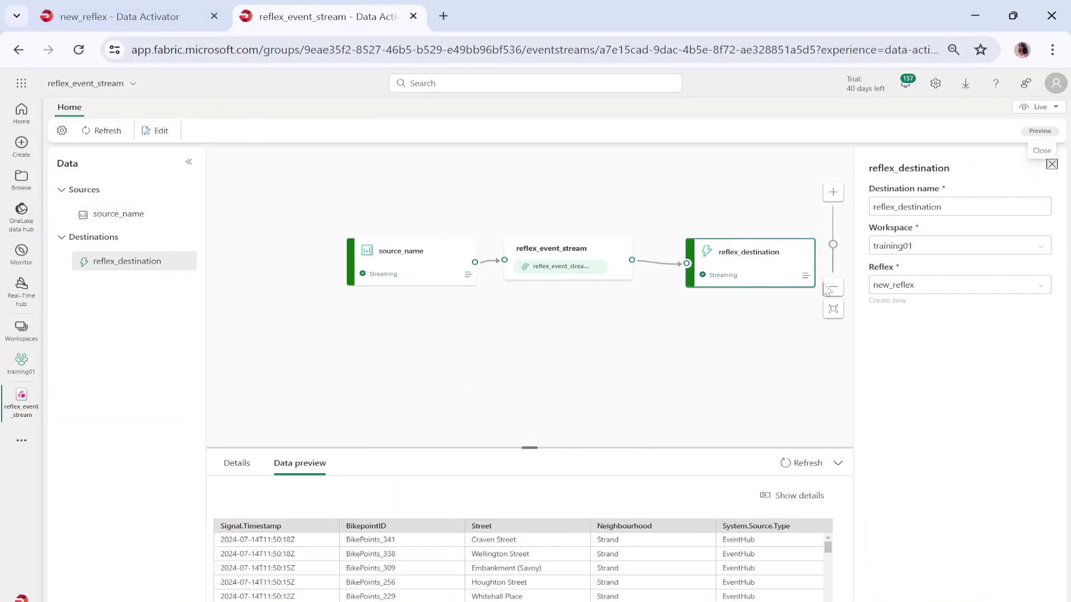
drag(929, 292, 877, 294)
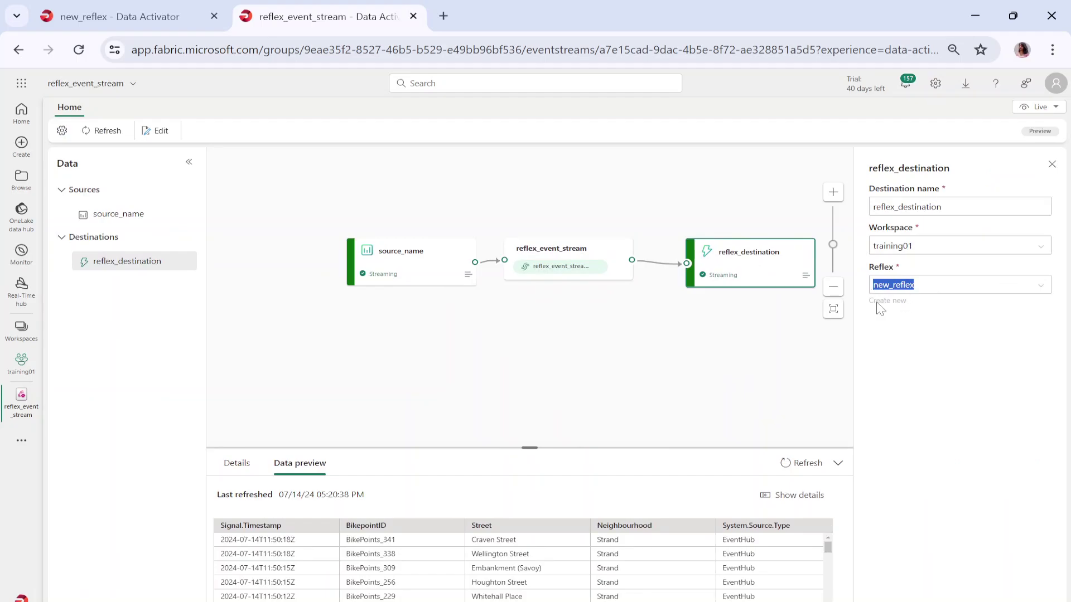
click(123, 16)
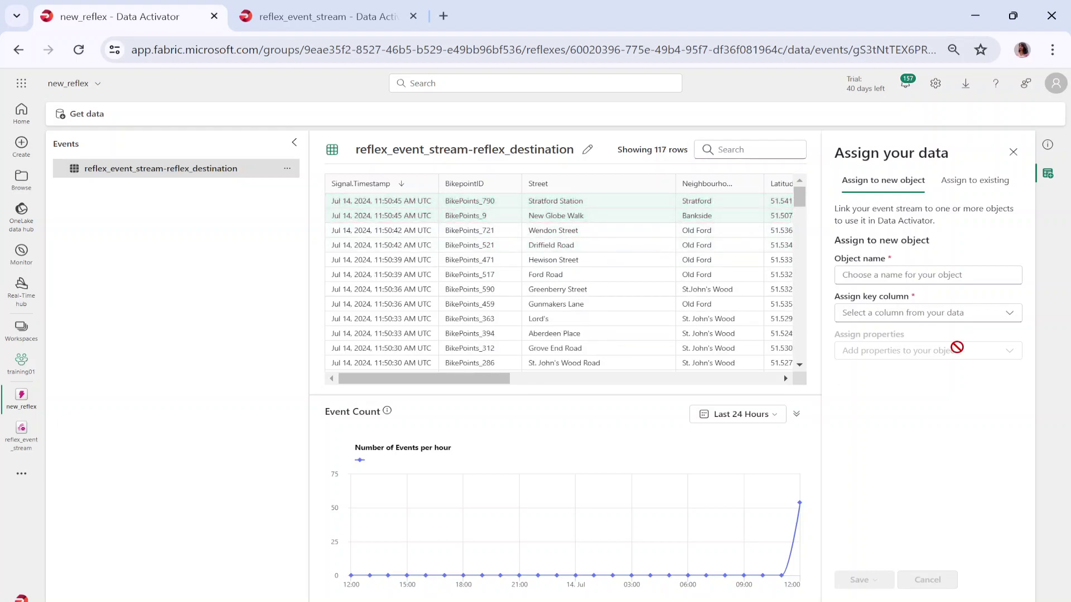
- Name the new object object_name and make Neighbourhood its key column
click(942, 277)
text(object_name)
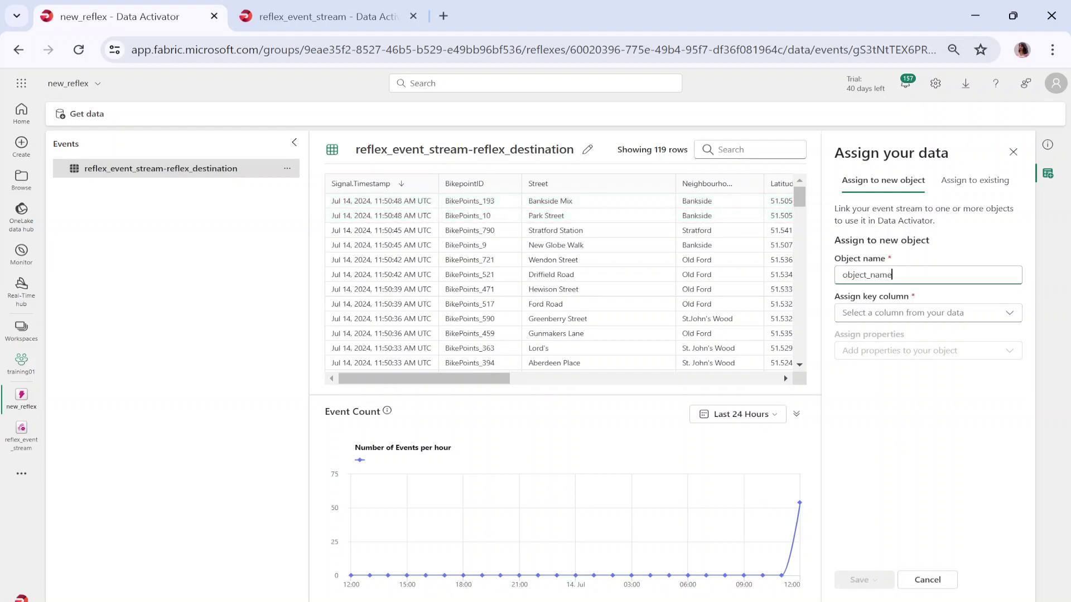
click(925, 312)
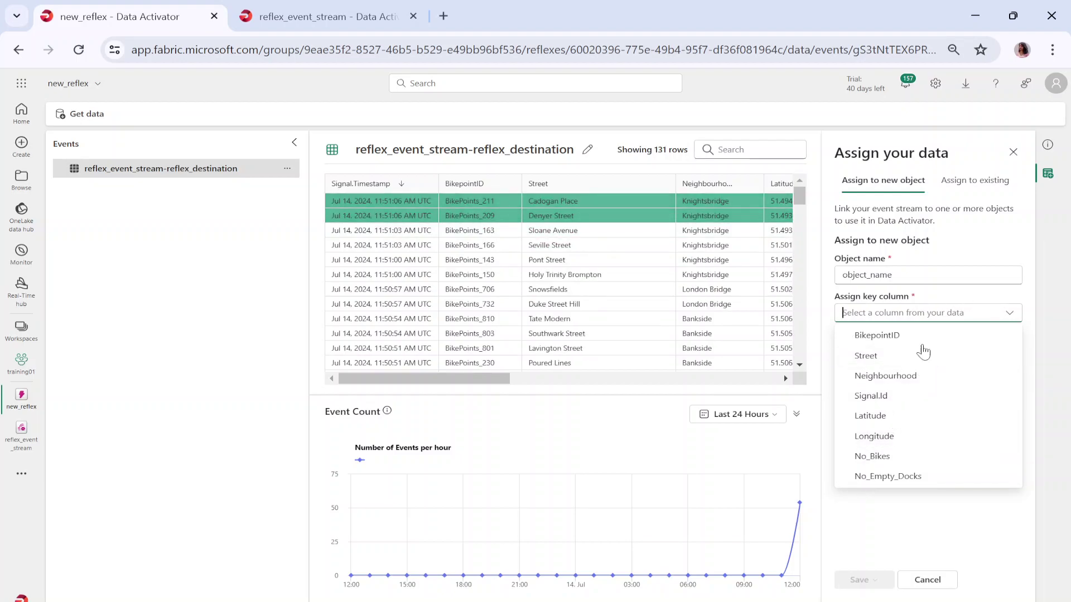
click(911, 376)
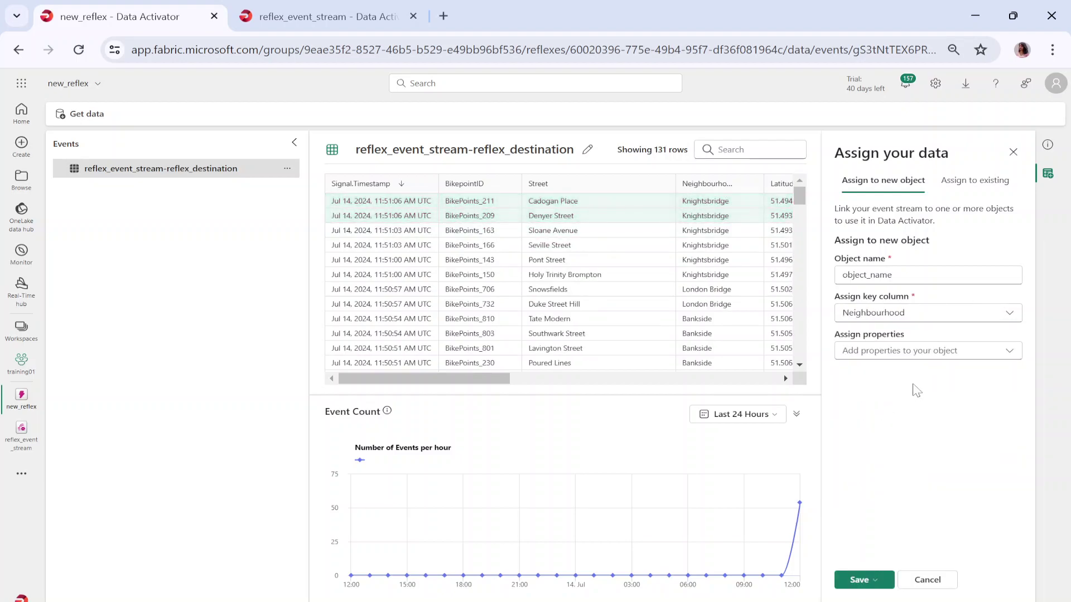
- Assign No_Bikes and No_Empty_Docks as the object's properties and bring up the save options
click(945, 357)
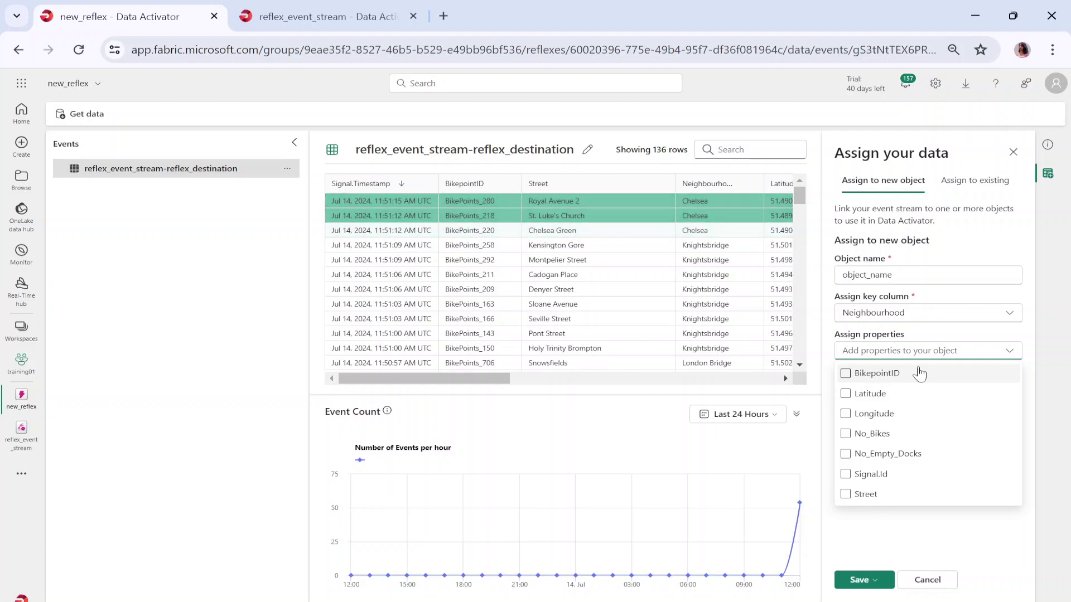
click(869, 434)
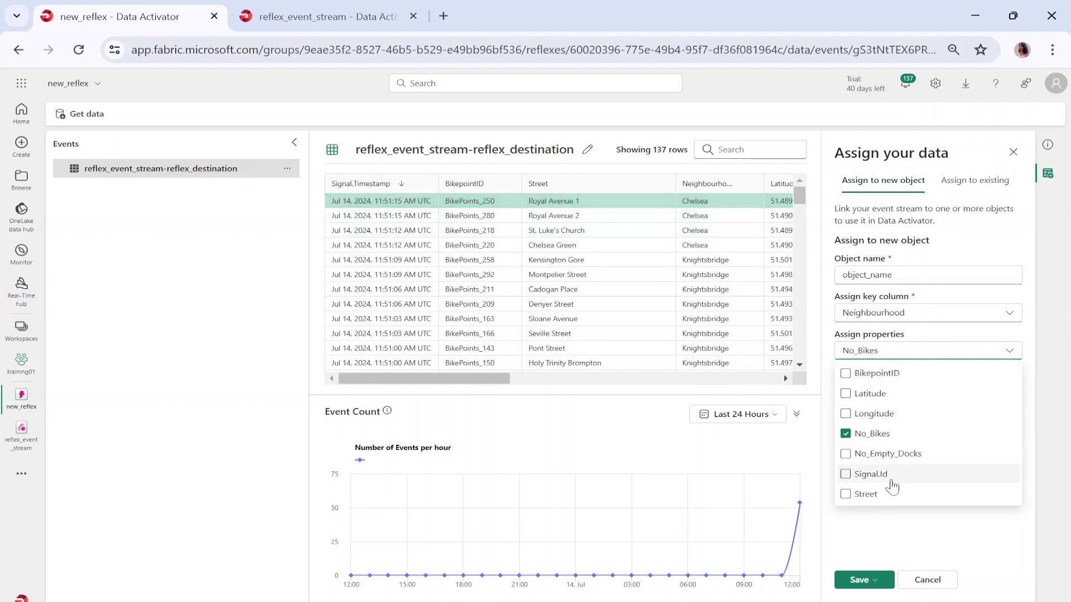
click(885, 454)
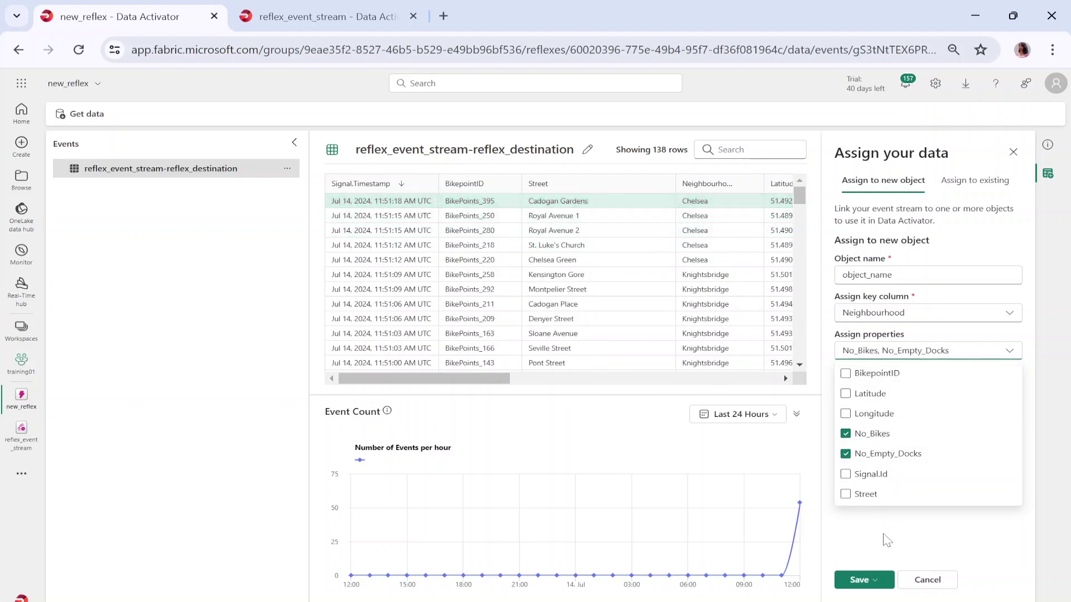
click(888, 539)
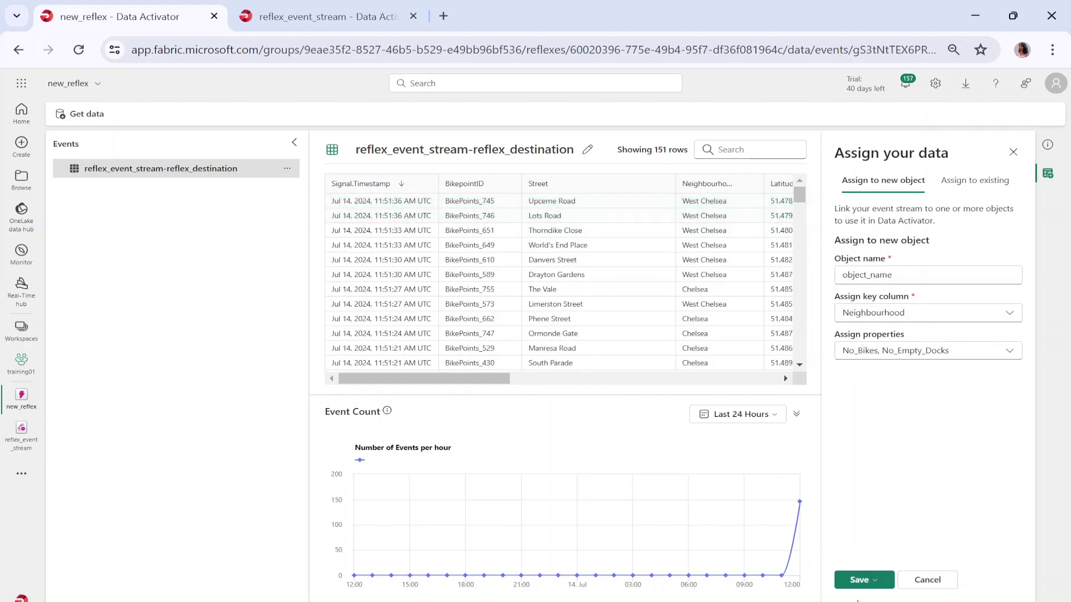
click(873, 581)
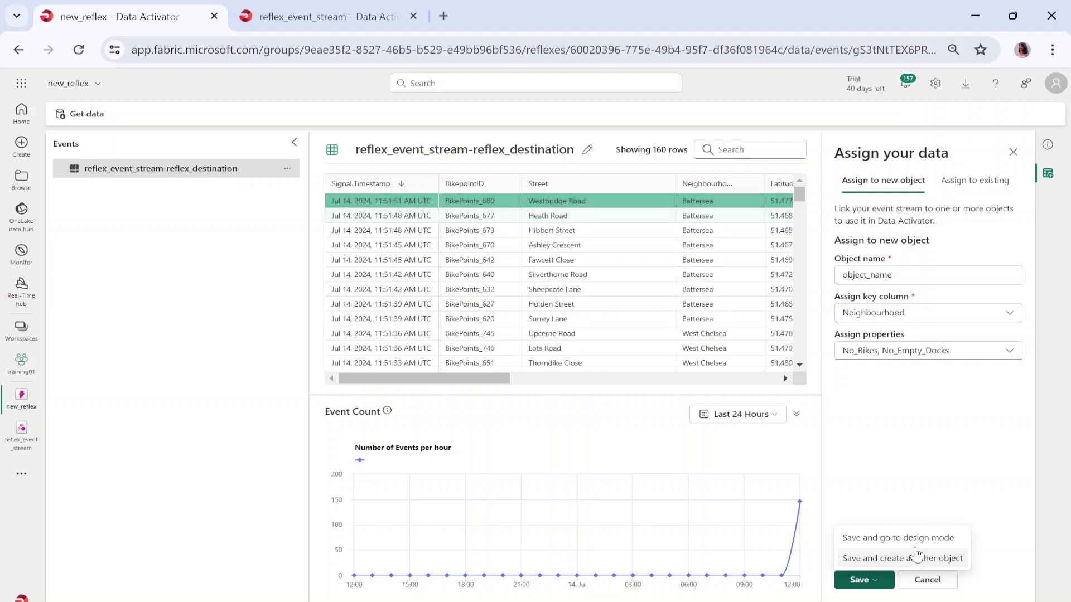
- Save object_name, enter design mode and show the No_Bikes property chart
click(914, 539)
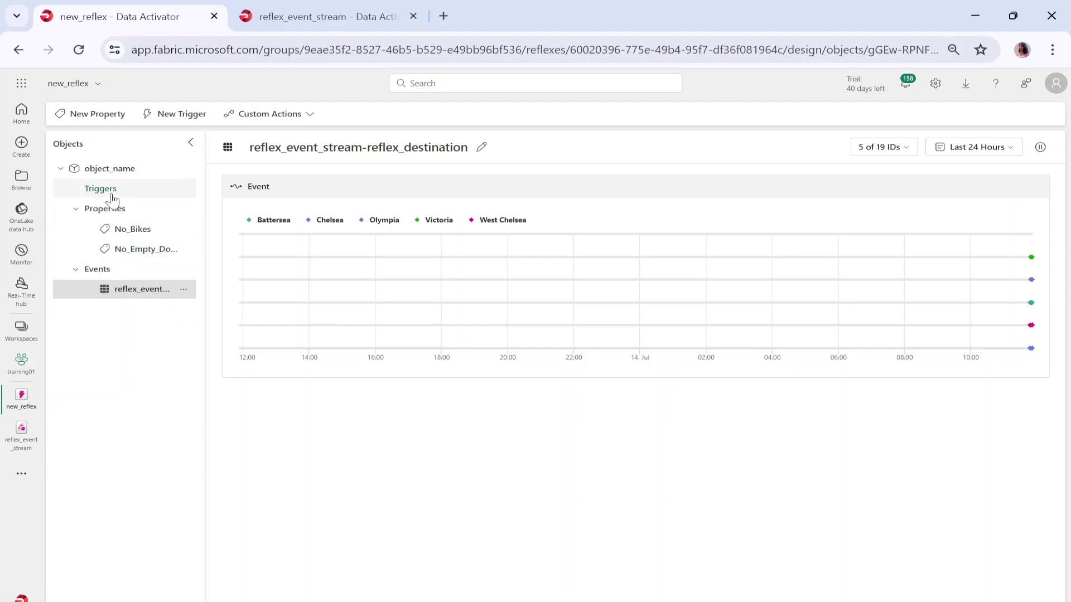
click(134, 230)
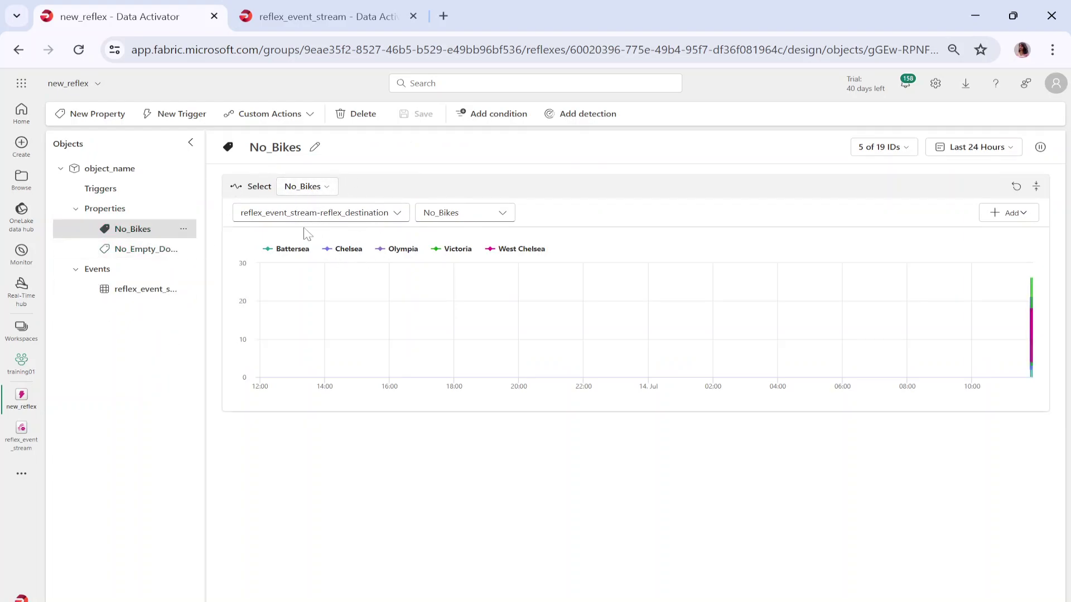
click(1020, 217)
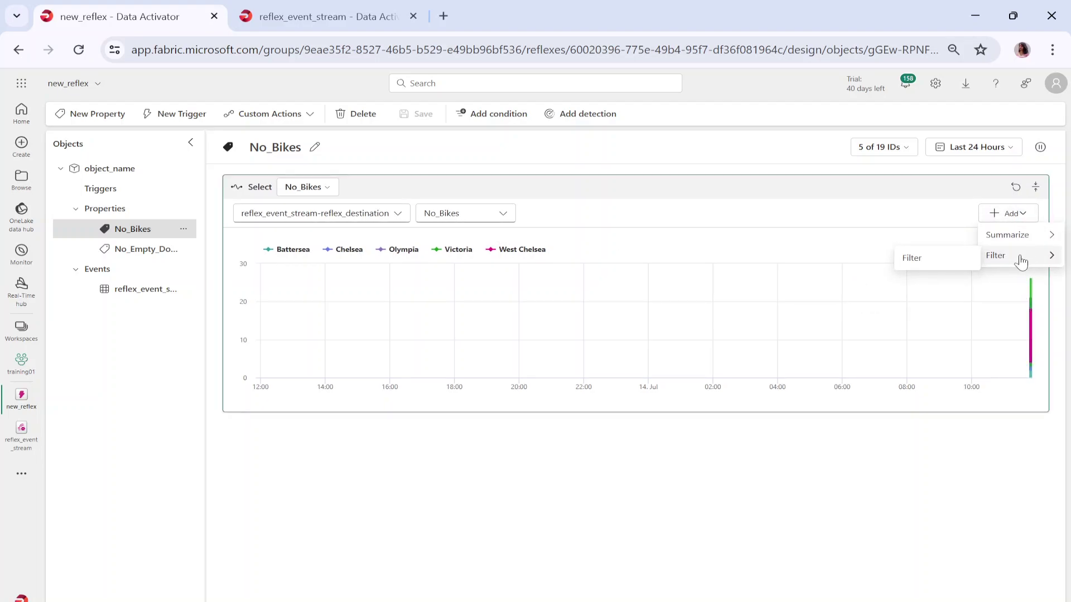
mouse_move(1032, 238)
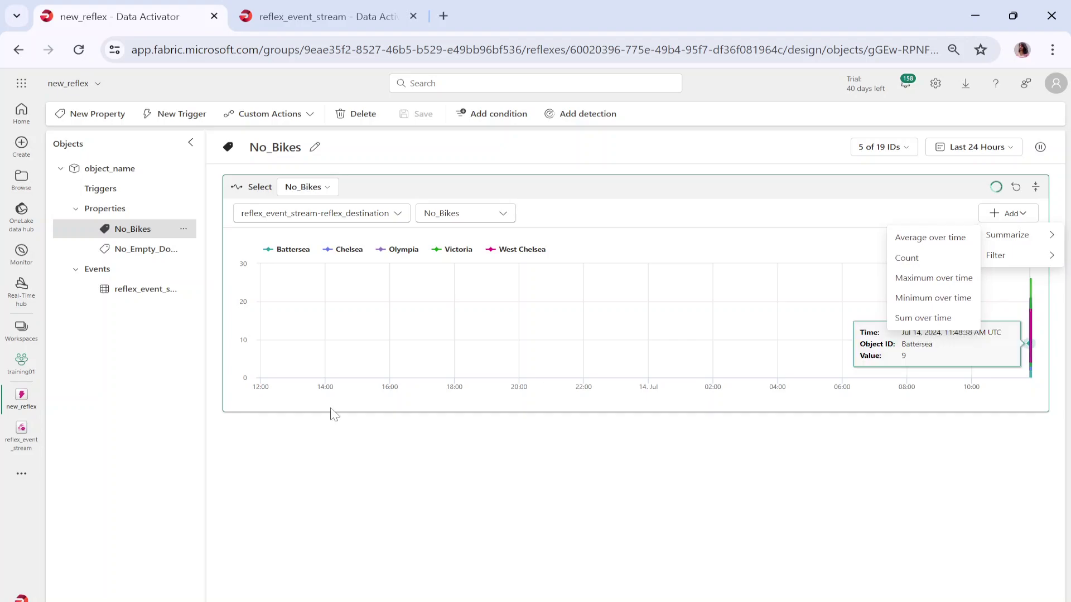
click(619, 382)
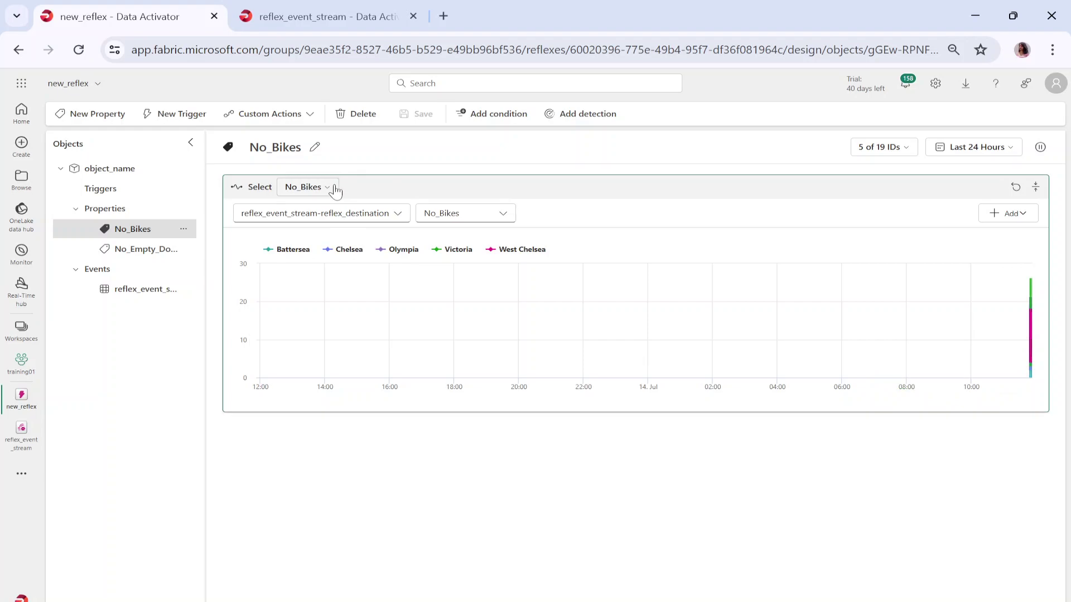
- Show the No_Empty_Docks chart for the five neighbourhoods over the last 24 hours
mouse_move(1033, 377)
click(136, 248)
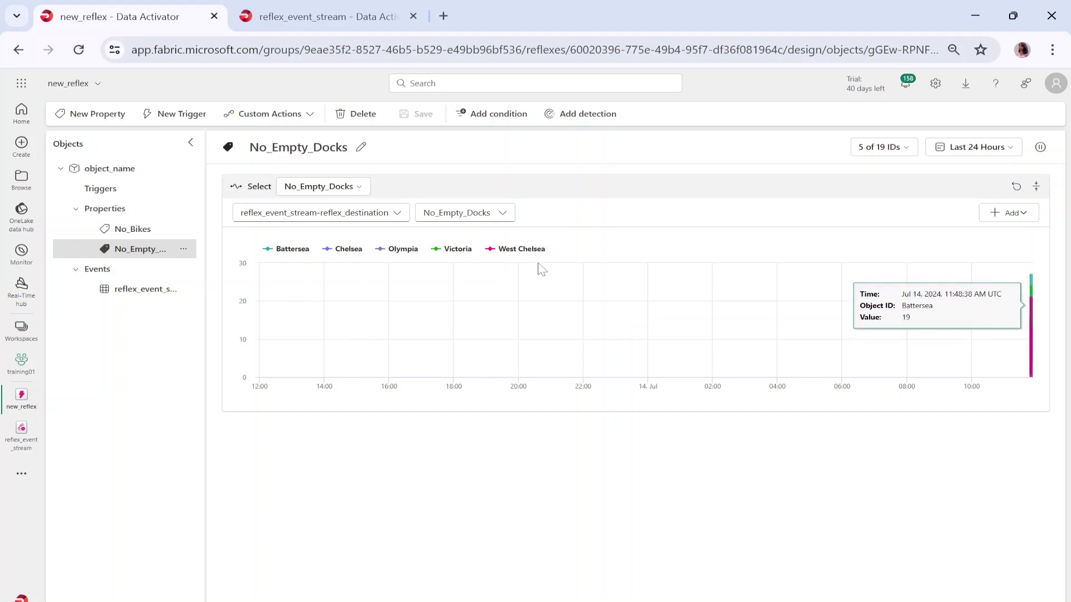
mouse_move(998, 361)
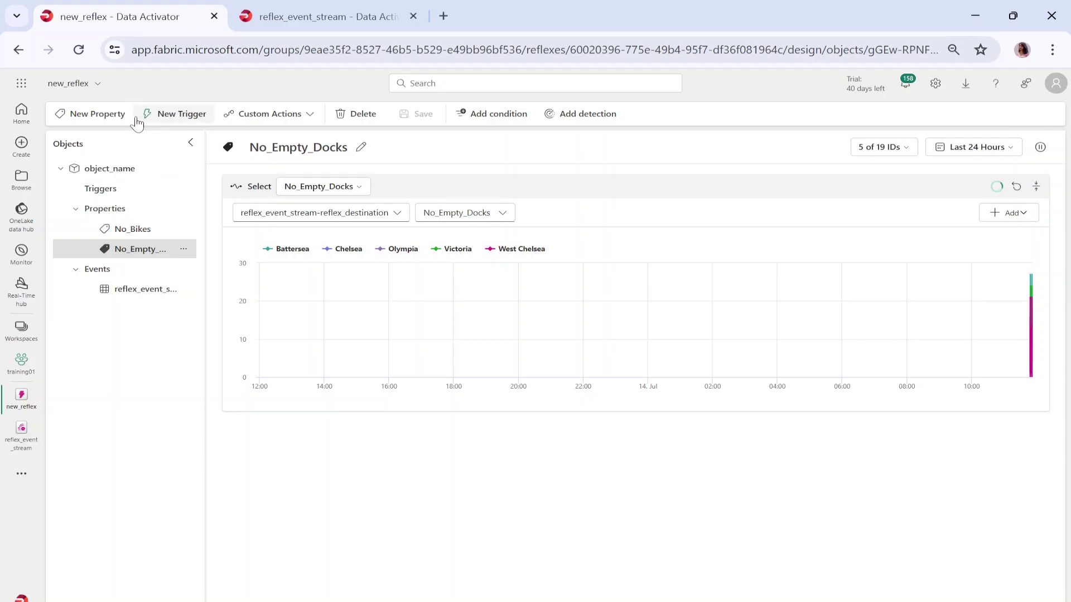
- Create a new trigger and rename it Trigger1
click(159, 119)
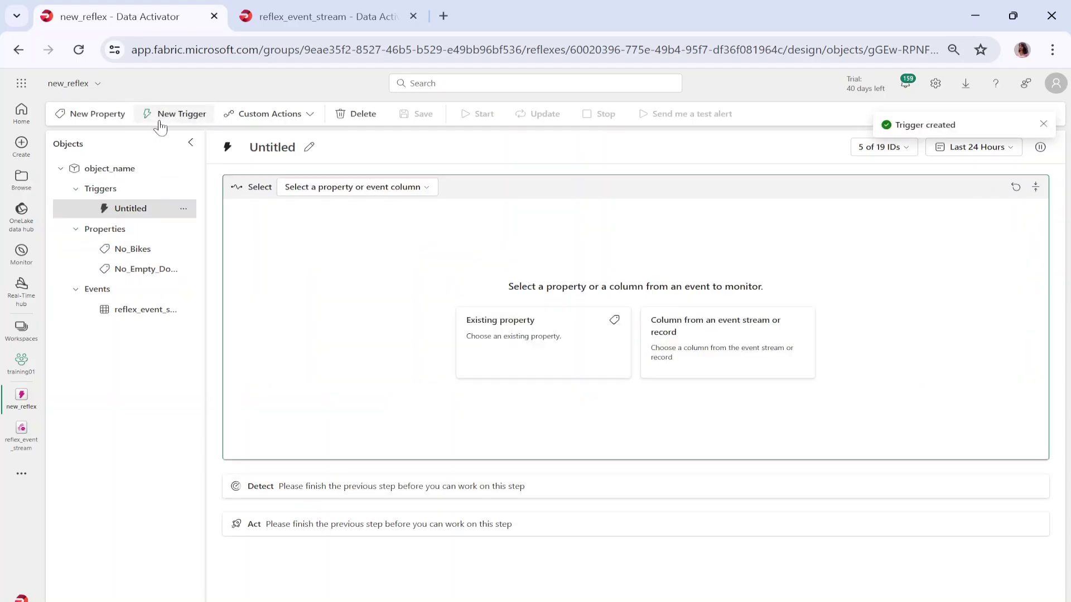
click(309, 148)
text(Trigger1)
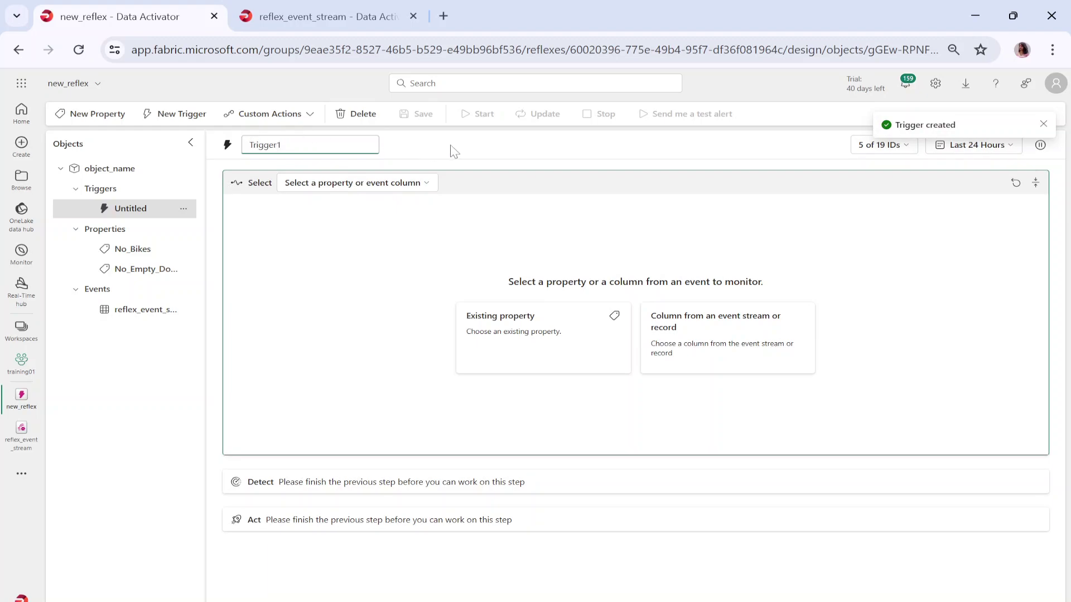
key(Return)
- Set Trigger1 to monitor the existing No_Bikes property
click(396, 184)
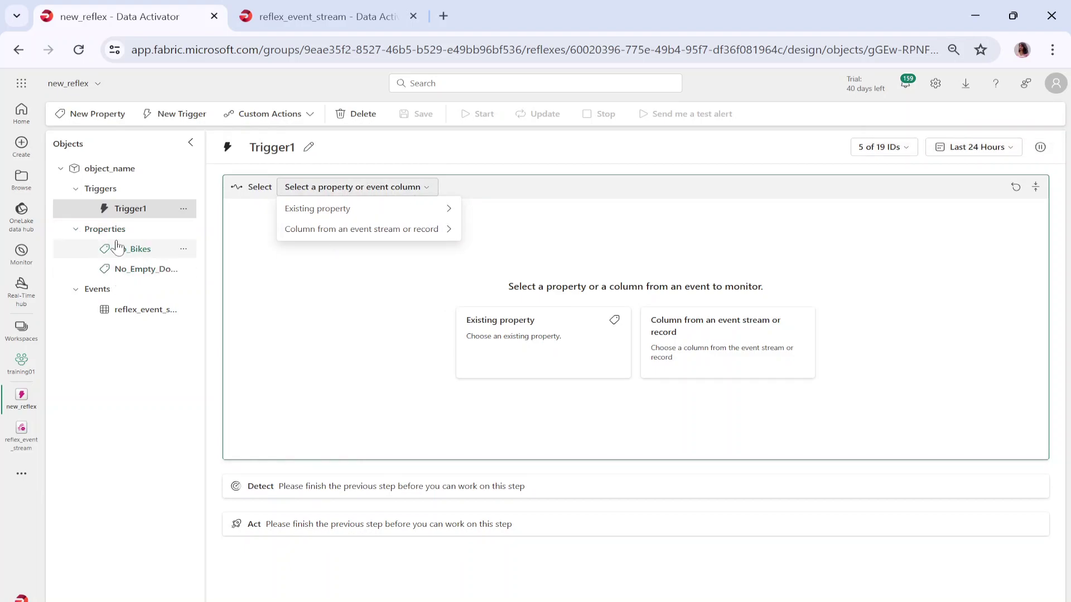
mouse_move(430, 241)
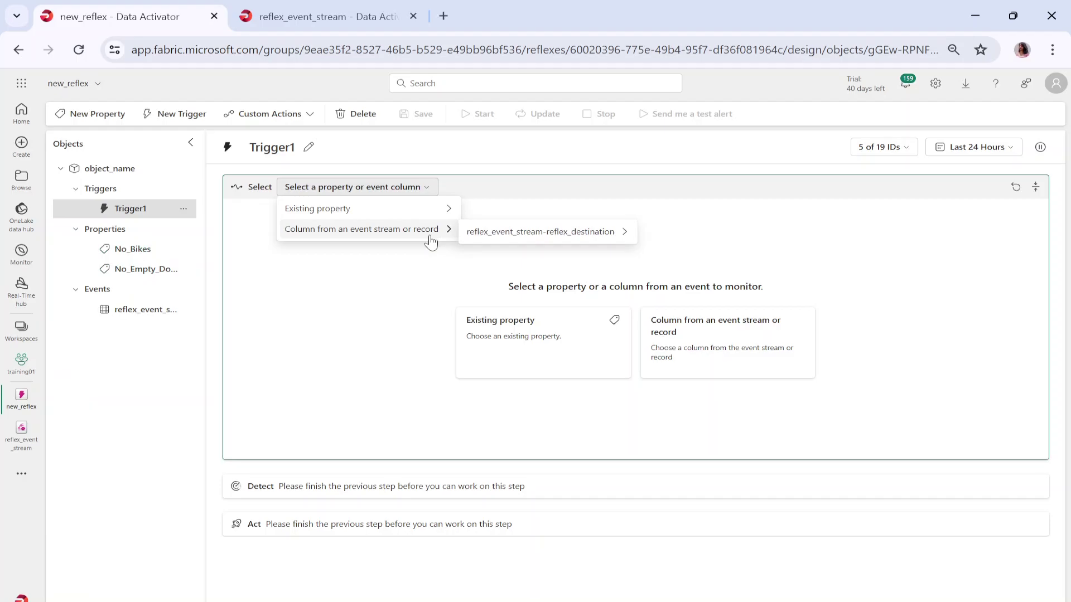
mouse_move(452, 215)
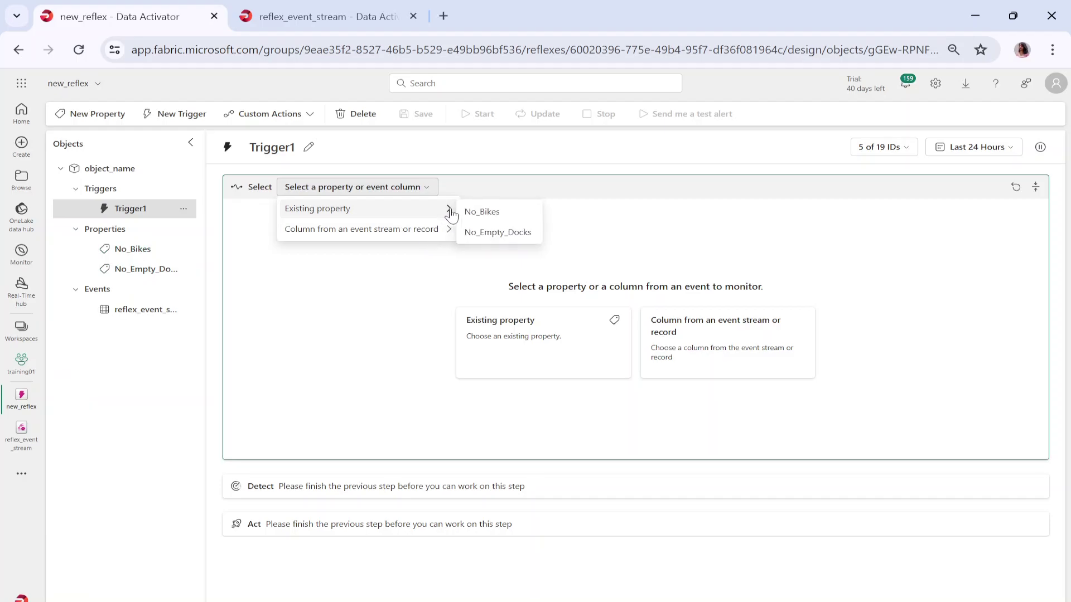
click(485, 212)
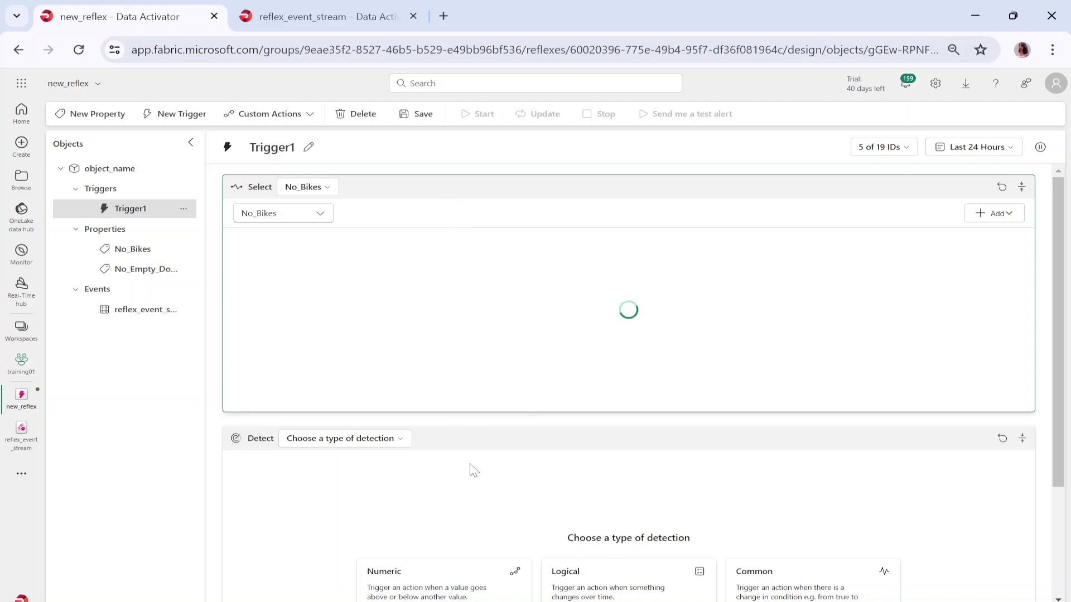
- Set the Detect condition to Numeric 'Becomes greater than' with threshold 1, each time
scroll(402, 502, down, 3)
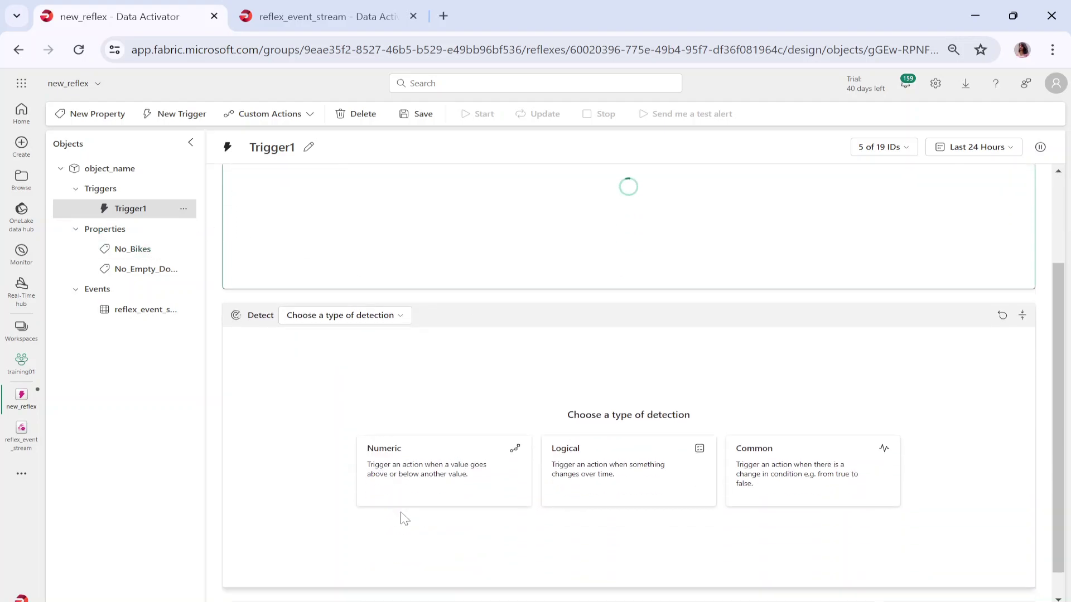
click(341, 284)
mouse_move(332, 319)
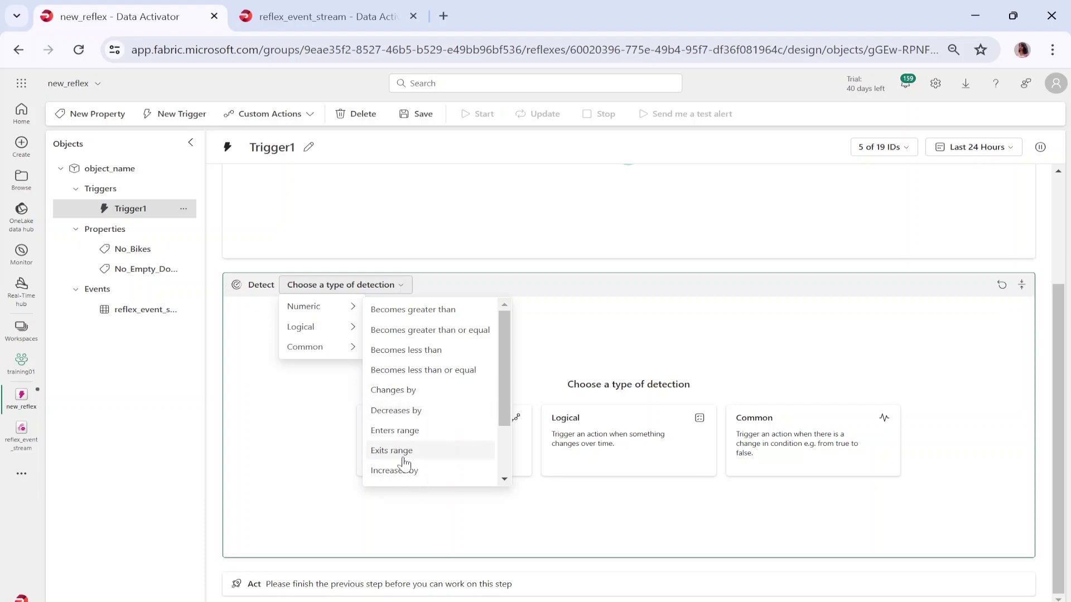
click(400, 318)
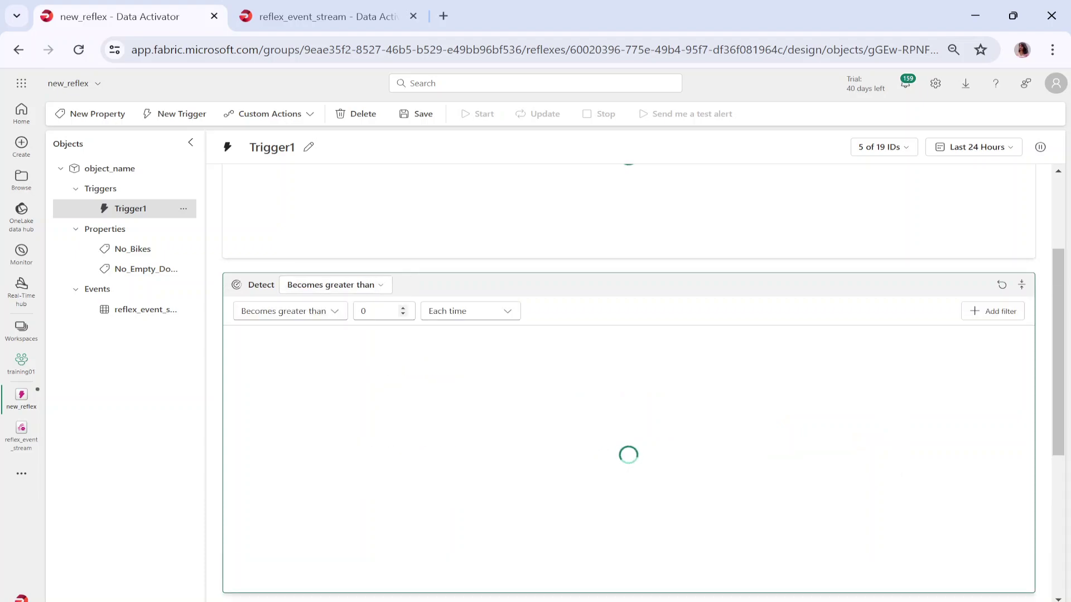
click(368, 310)
double_click(363, 310)
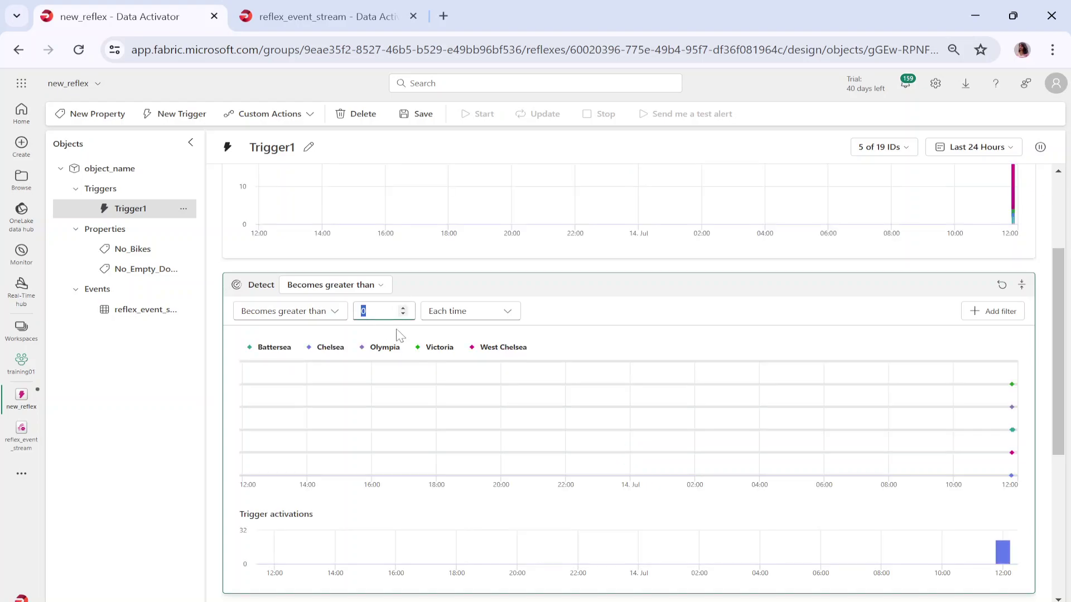
click(591, 325)
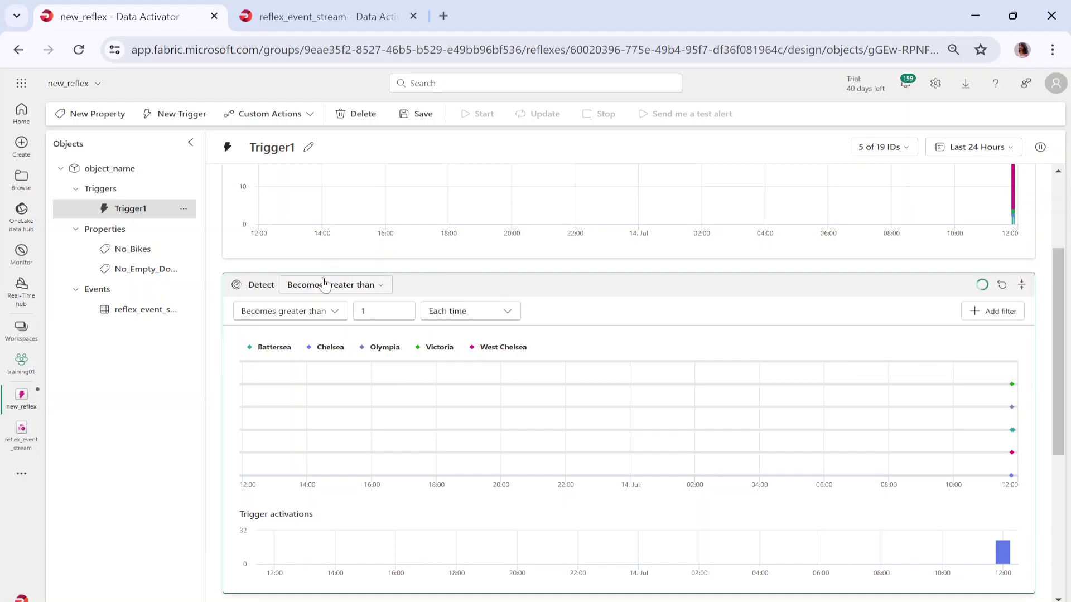
scroll(351, 340, up, 1)
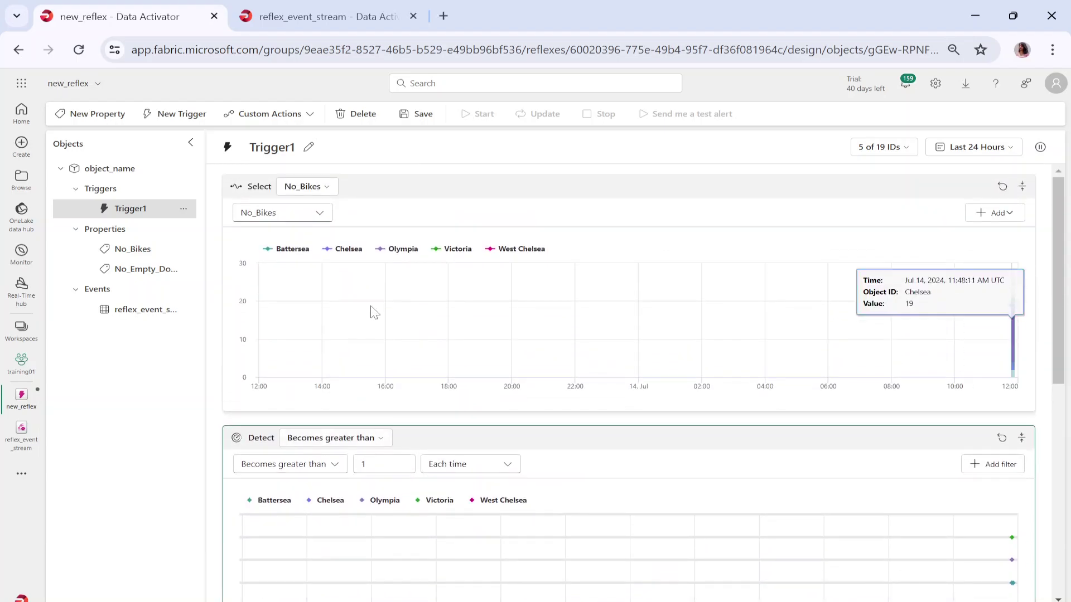
scroll(500, 483, up, 1)
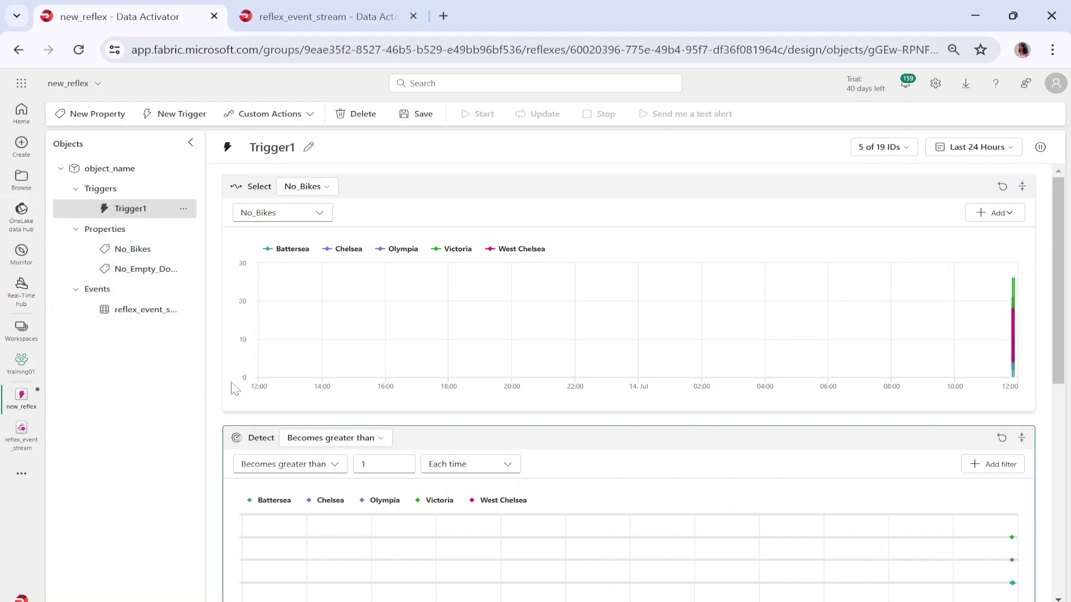
scroll(483, 493, down, 3)
scroll(491, 446, up, 3)
click(1011, 217)
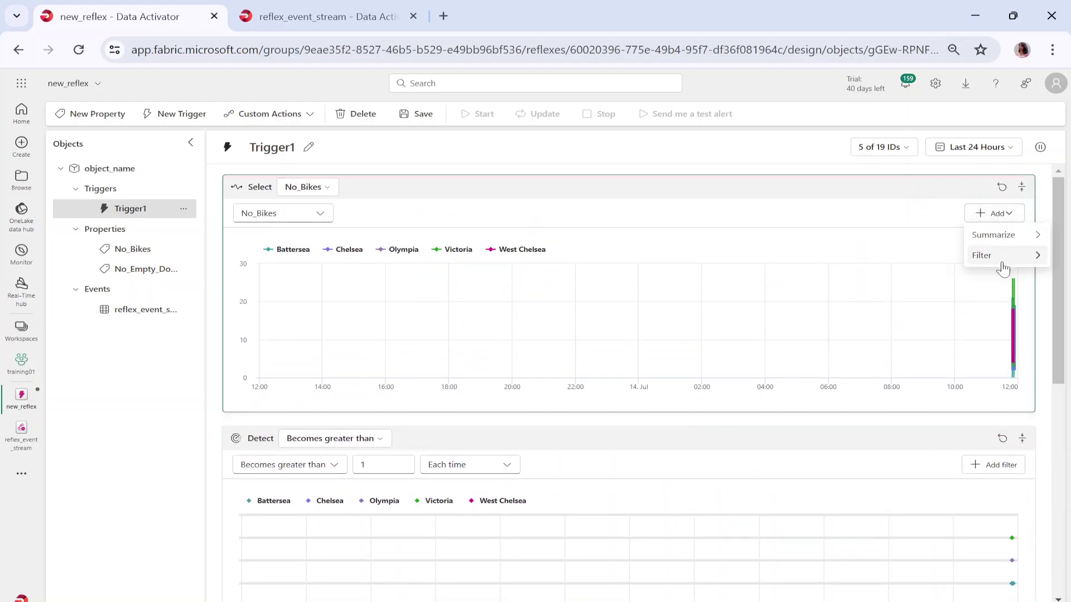
click(848, 205)
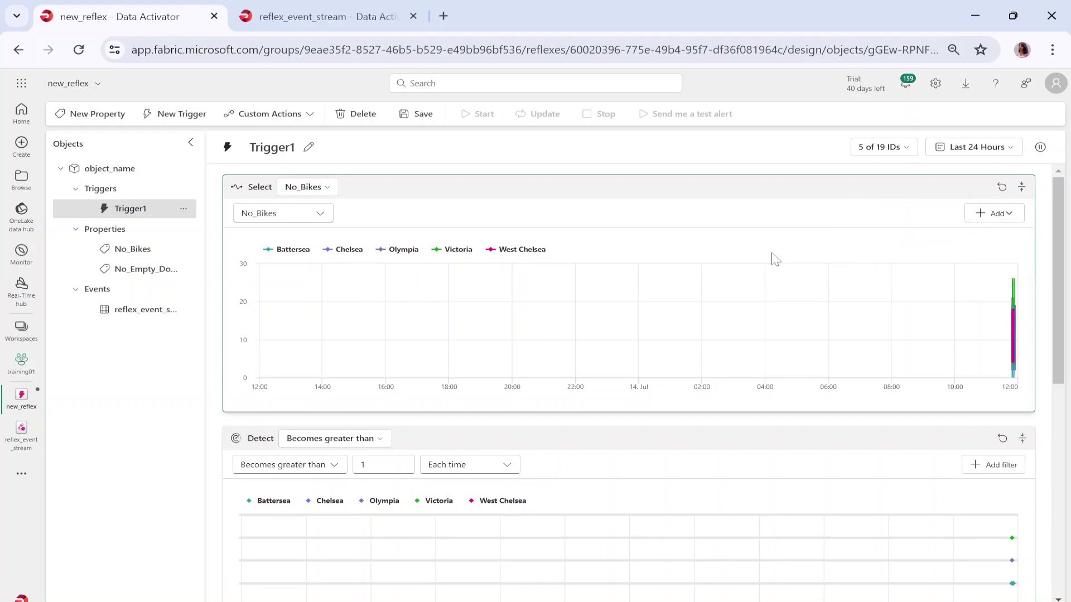
scroll(501, 517, down, 2)
scroll(500, 517, down, 1)
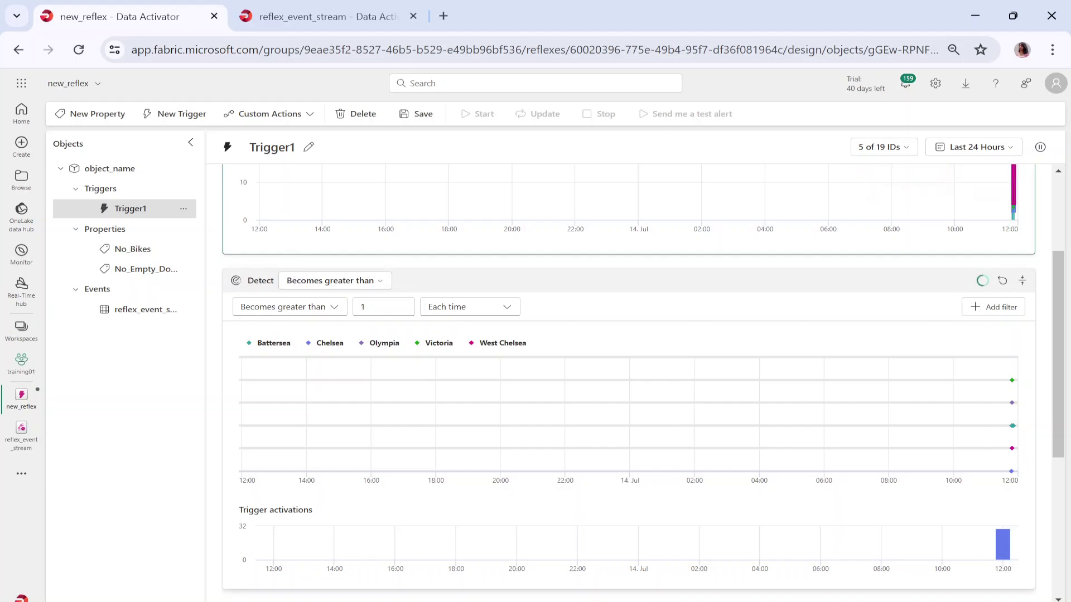
click(379, 281)
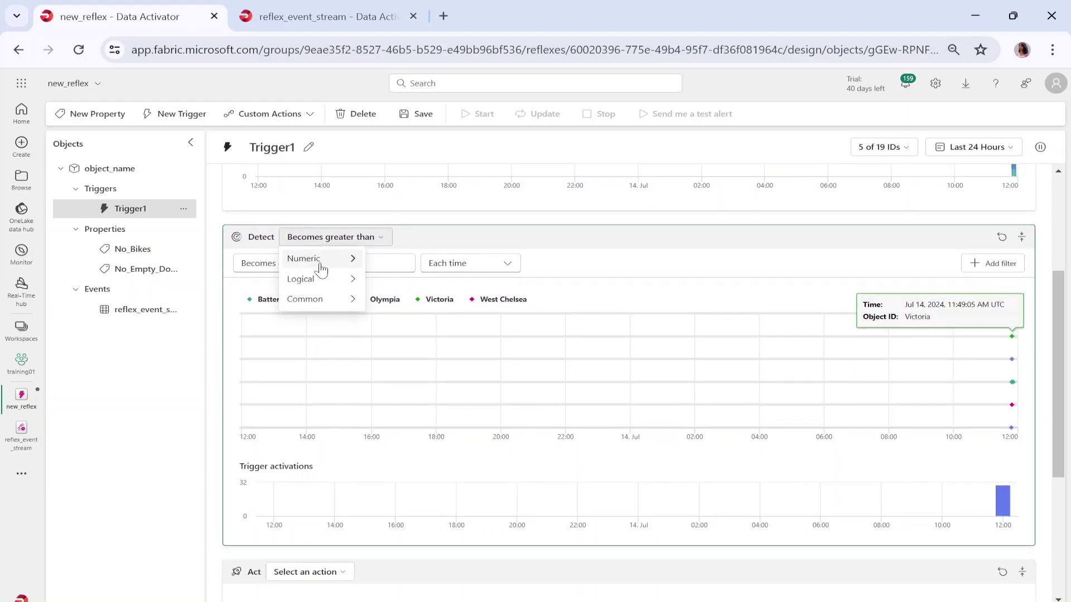
mouse_move(318, 266)
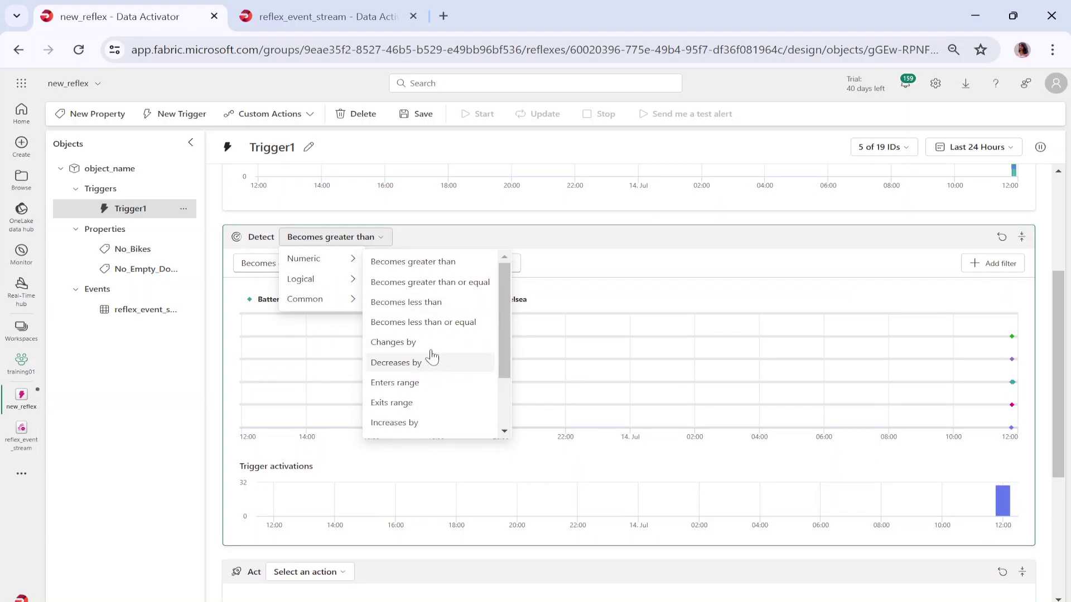
scroll(502, 345, down, 1)
drag(502, 344, 496, 271)
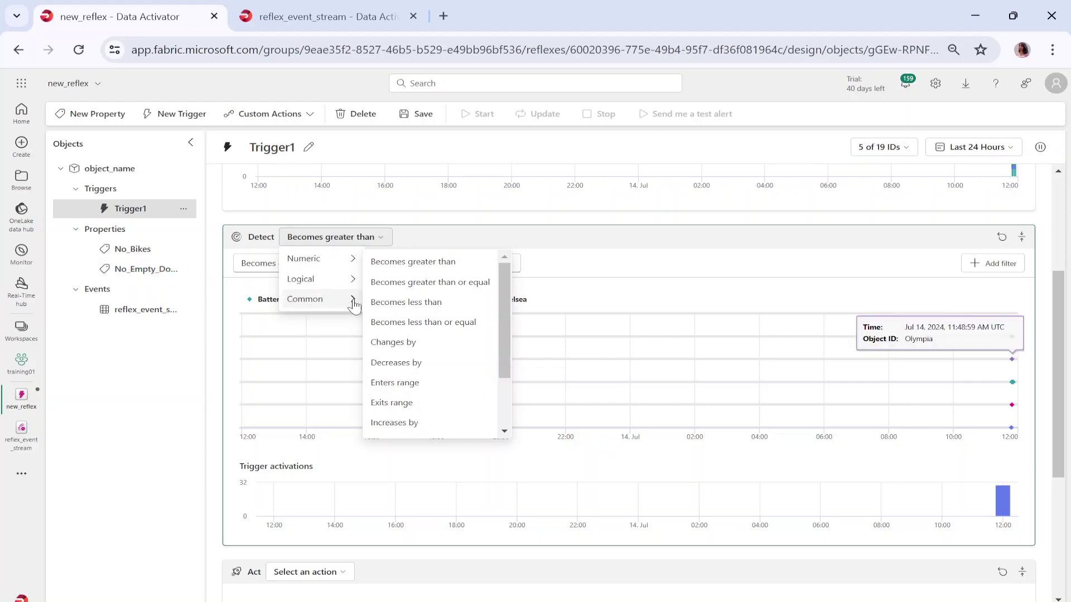
mouse_move(351, 279)
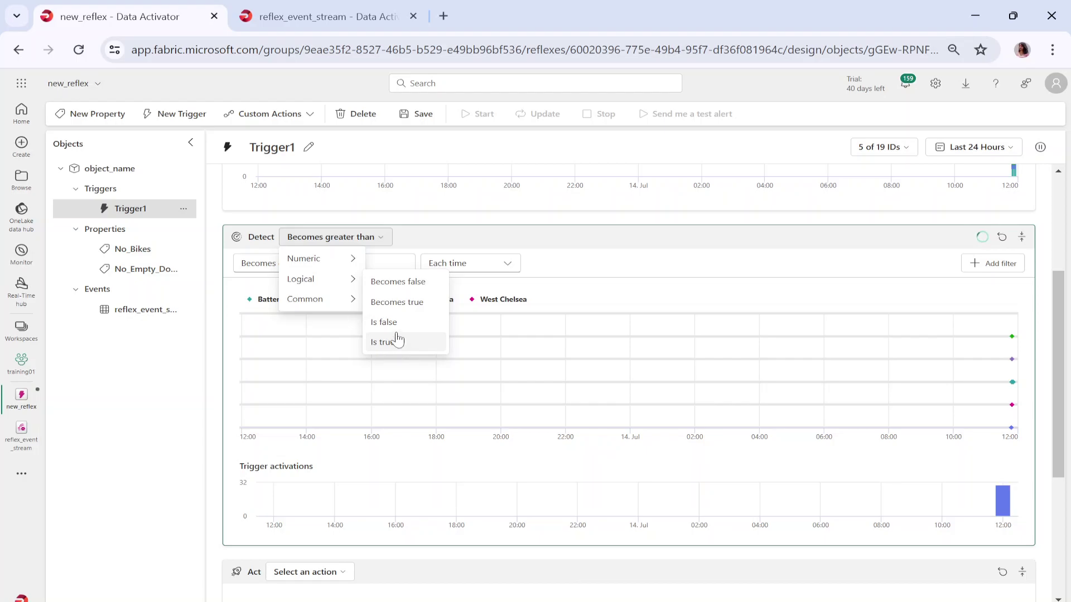
mouse_move(334, 301)
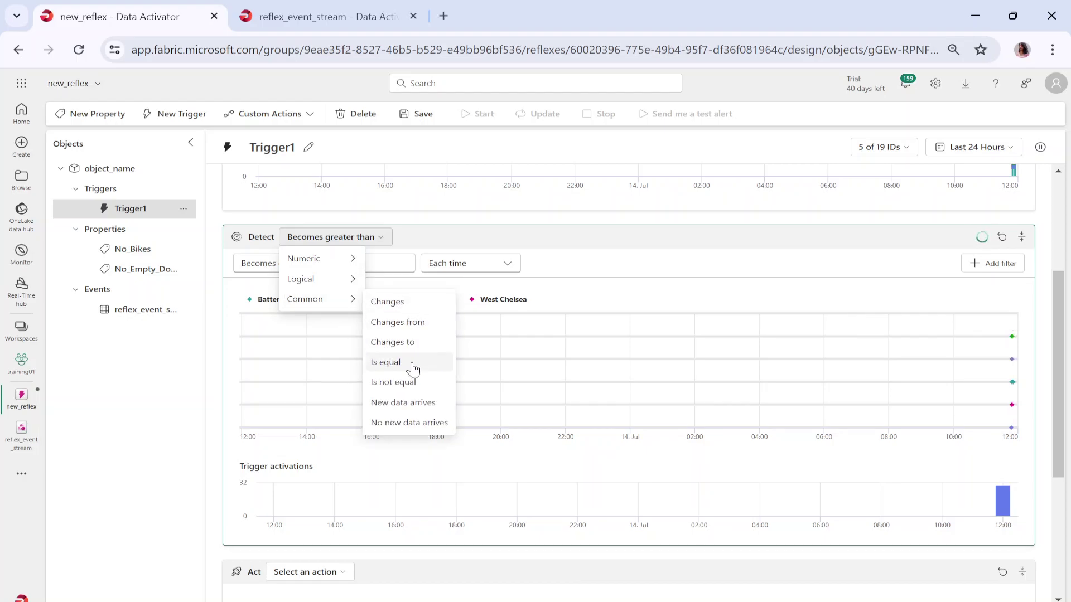
click(438, 246)
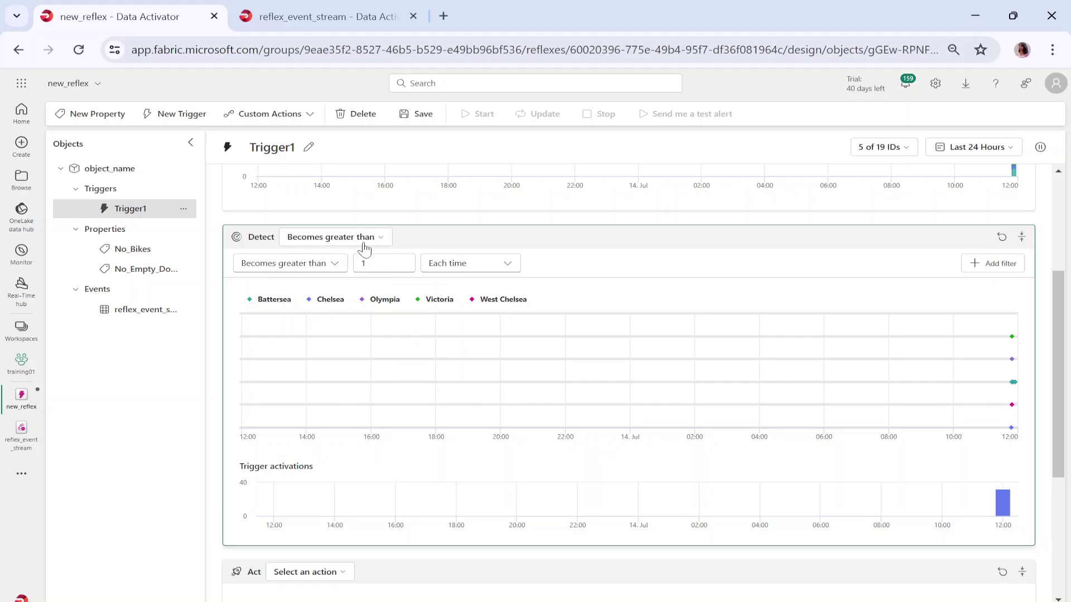
scroll(471, 408, down, 4)
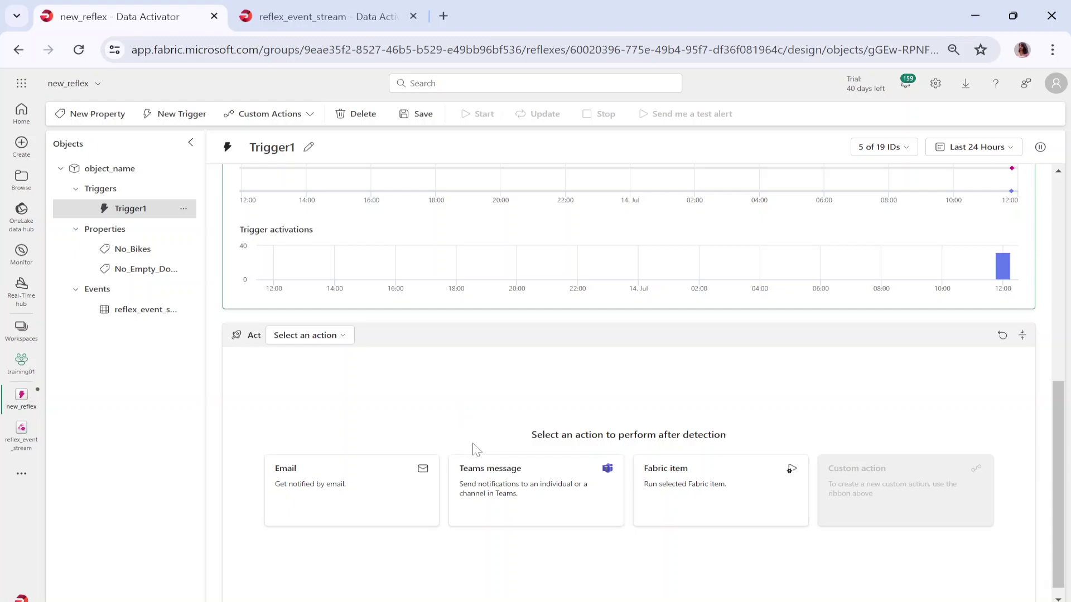
- List the Act card's actions: Email, Teams message, Fabric item and Custom action
click(315, 338)
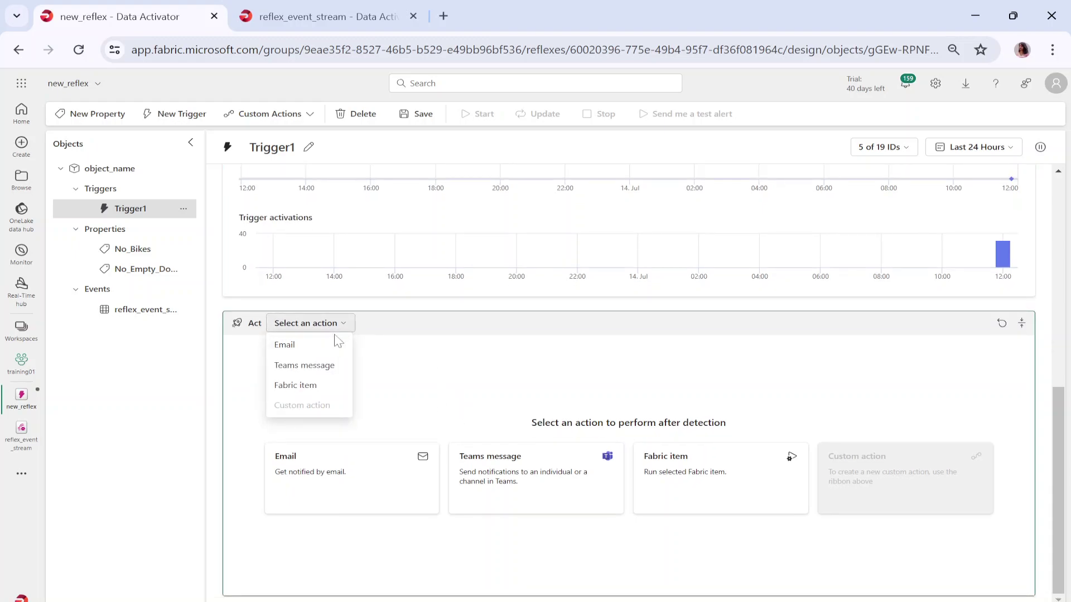
scroll(440, 340, up, 5)
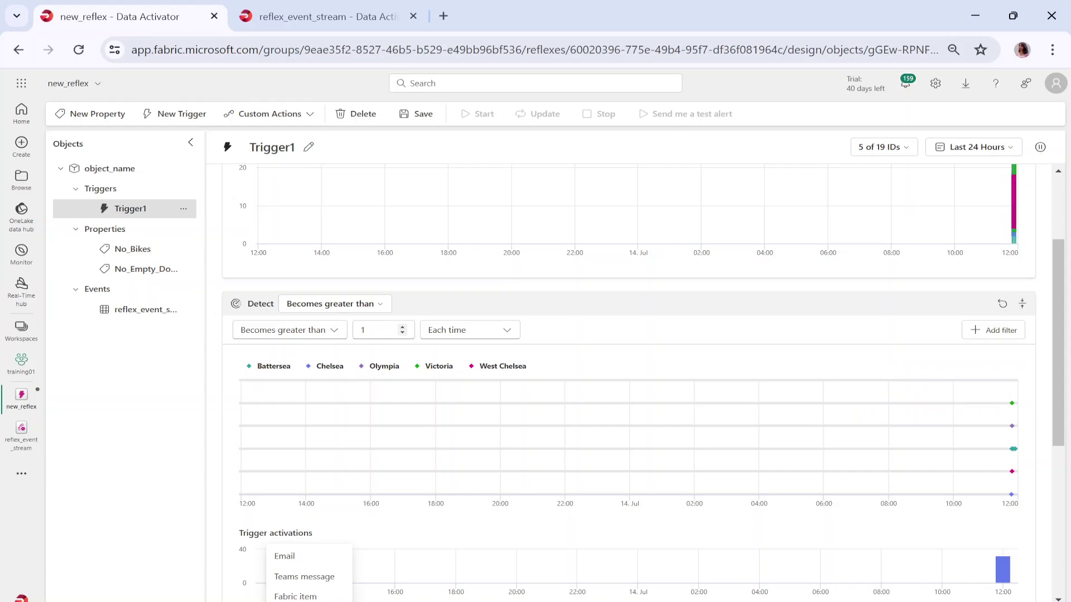
scroll(357, 334, down, 5)
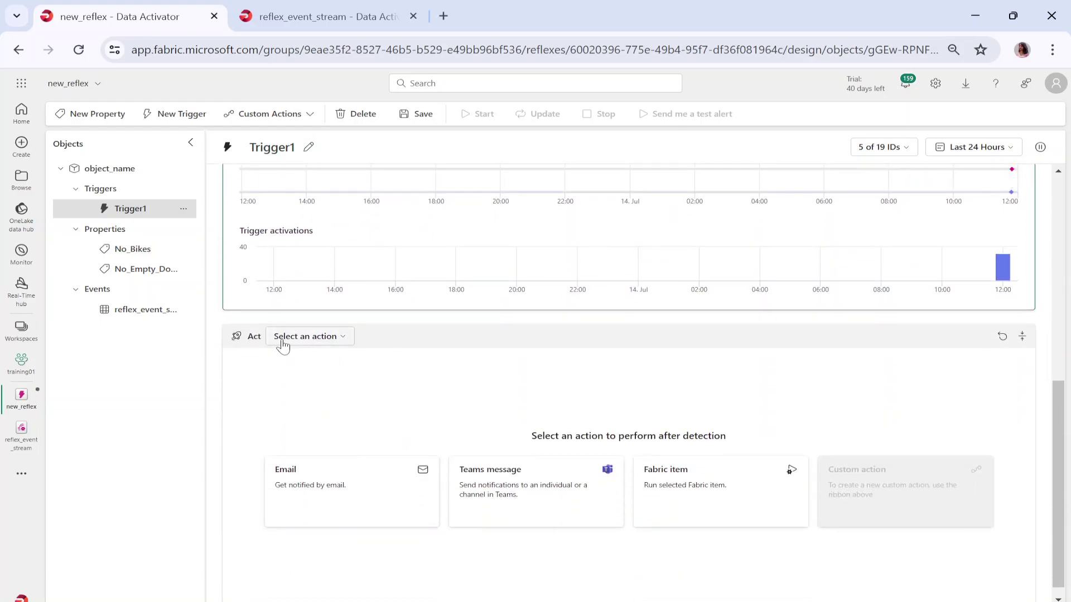
scroll(283, 346, up, 4)
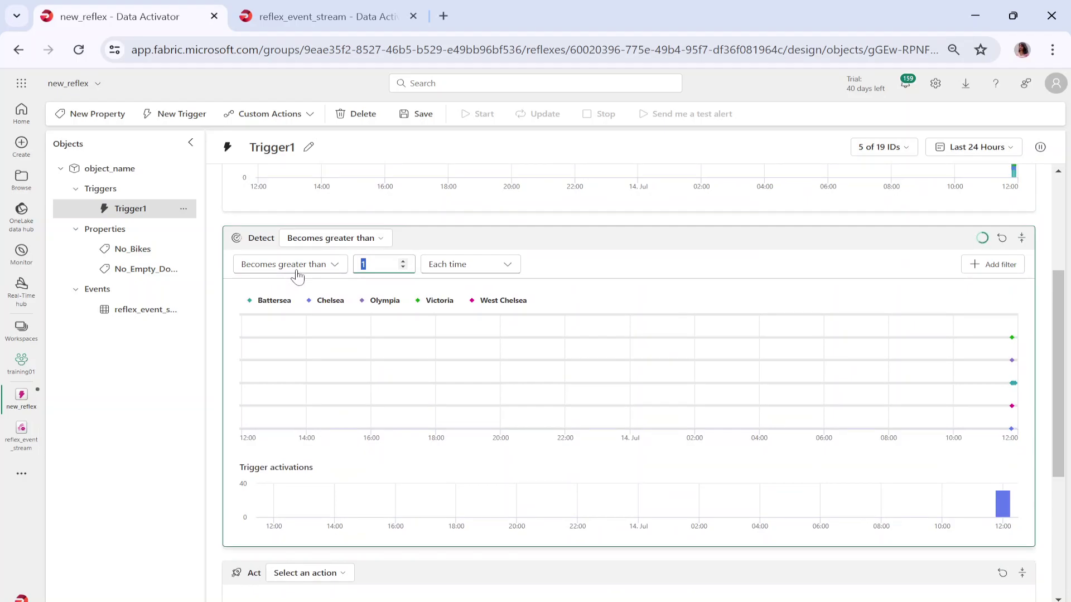
click(328, 572)
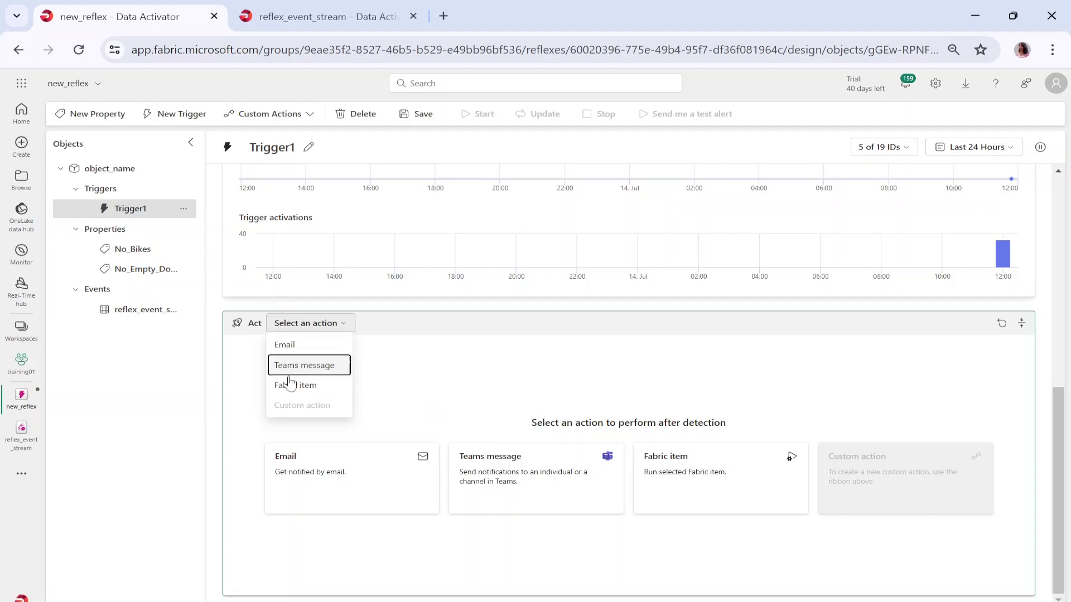
- Make the action an Email titled Reflex trigger notification, adding No_Bikes as additional information
click(307, 353)
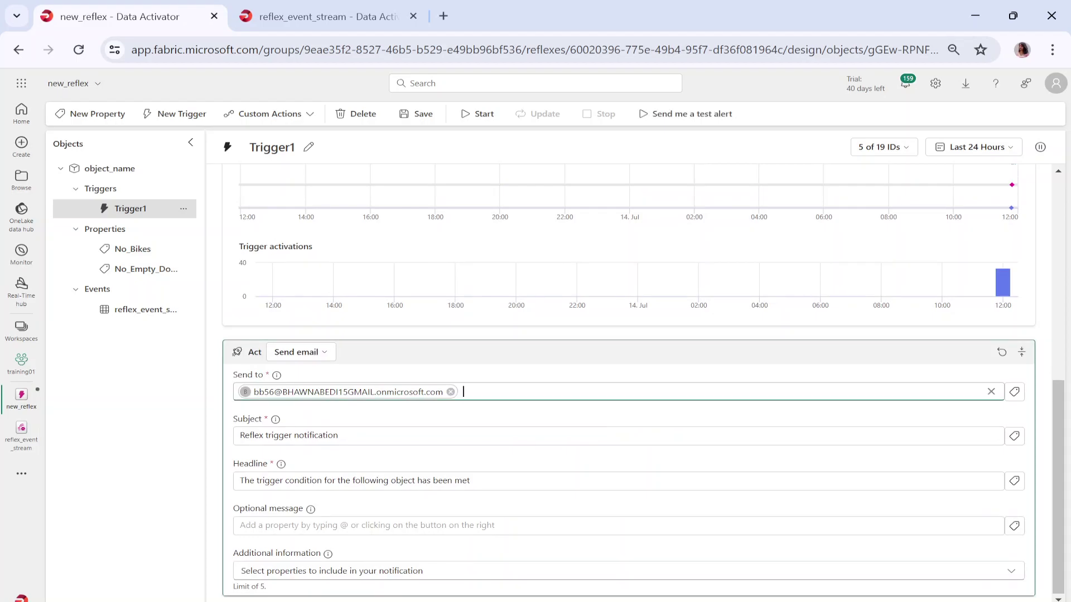
drag(340, 436, 218, 438)
drag(470, 481, 240, 481)
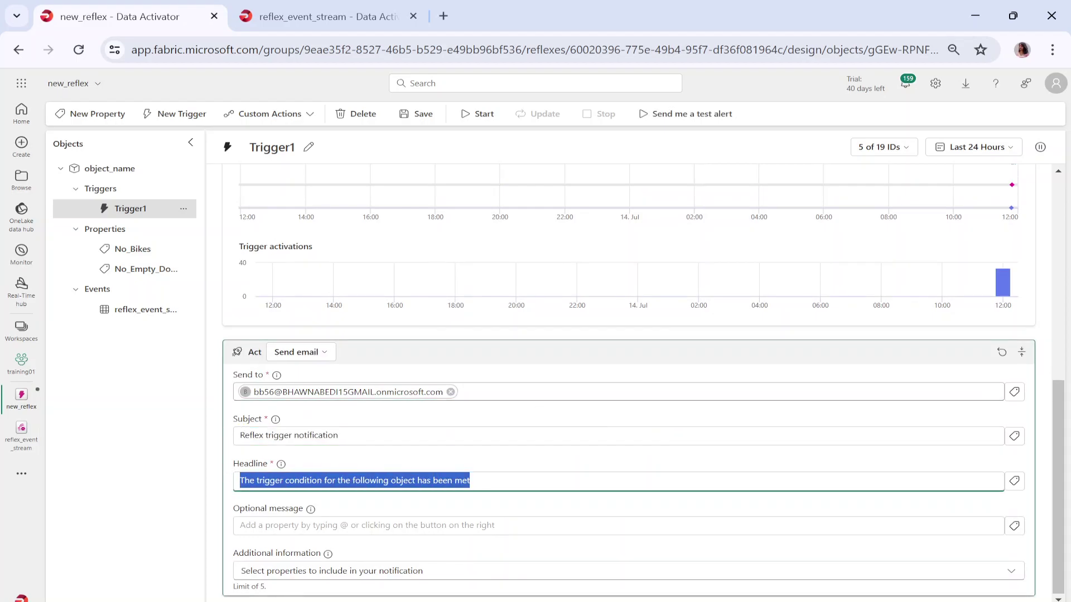
click(241, 525)
click(291, 575)
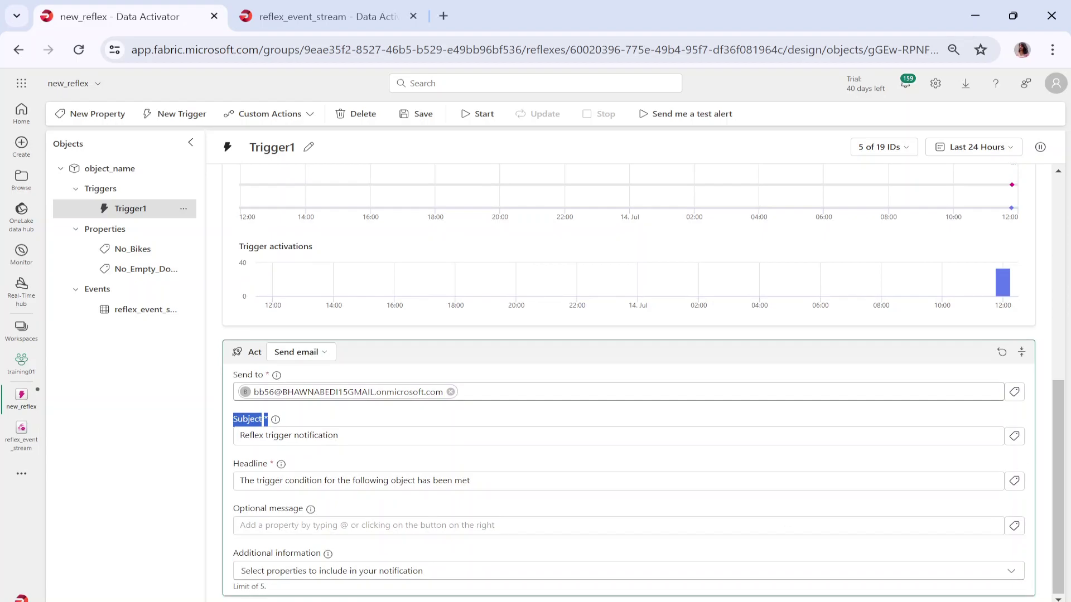
click(531, 578)
click(246, 593)
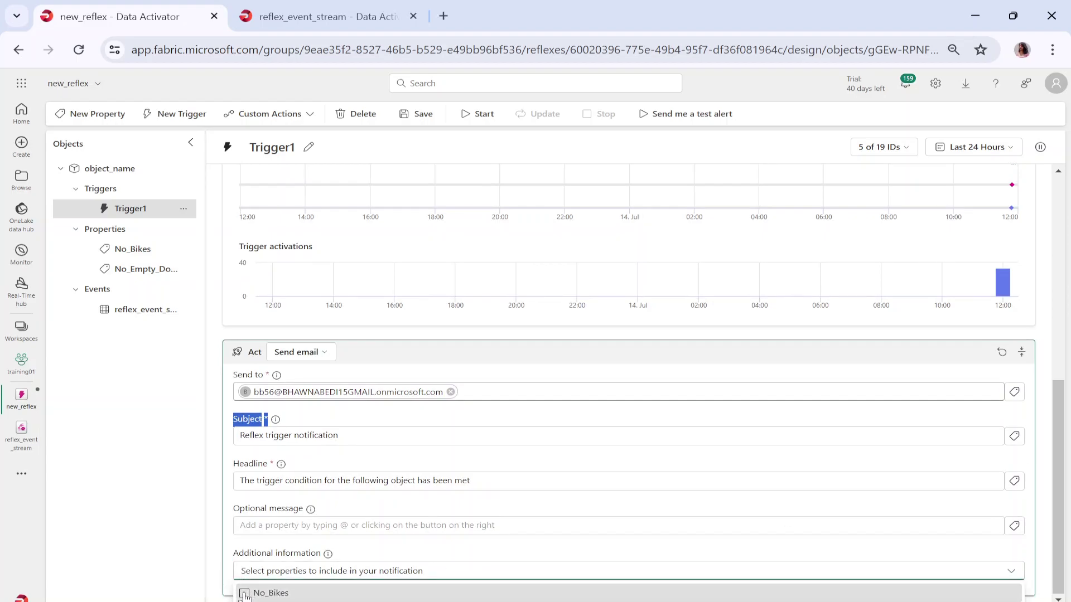
click(163, 538)
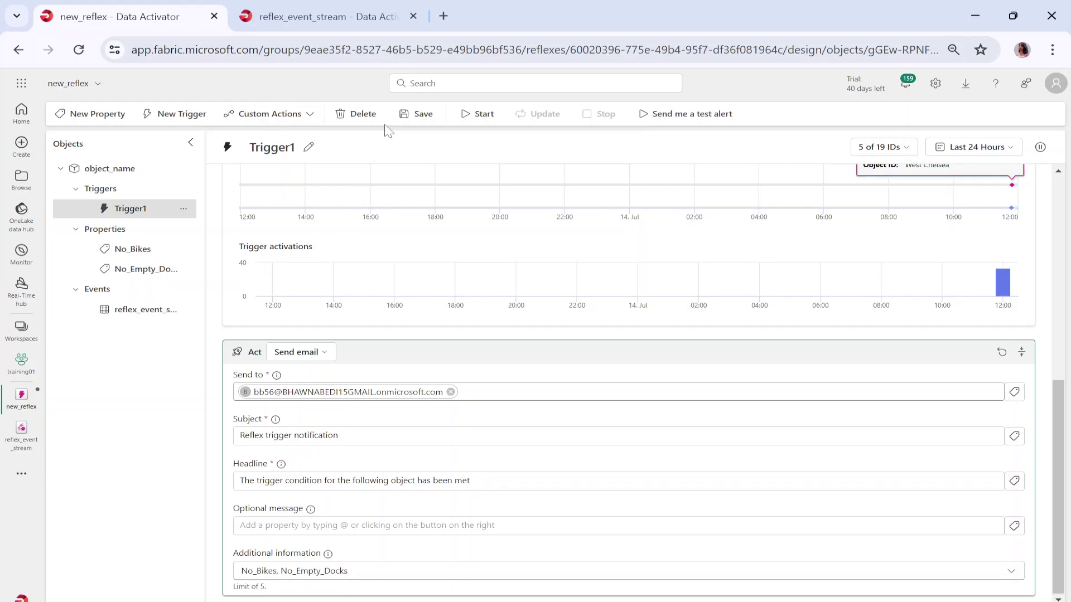
- Send a test alert email, then start Trigger1 so it runs live
scroll(446, 457, up, 10)
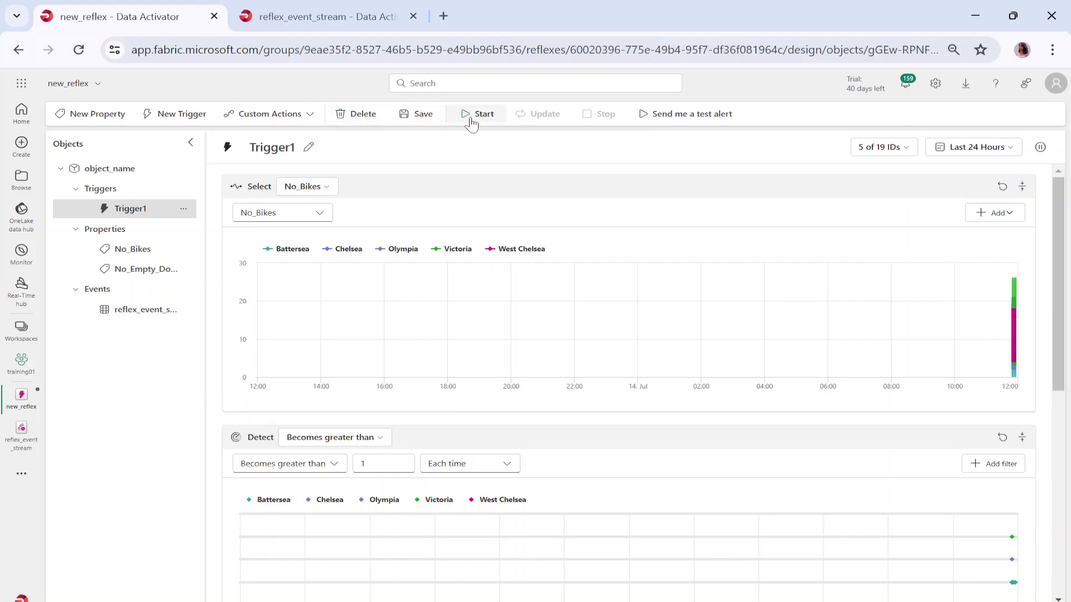
click(658, 123)
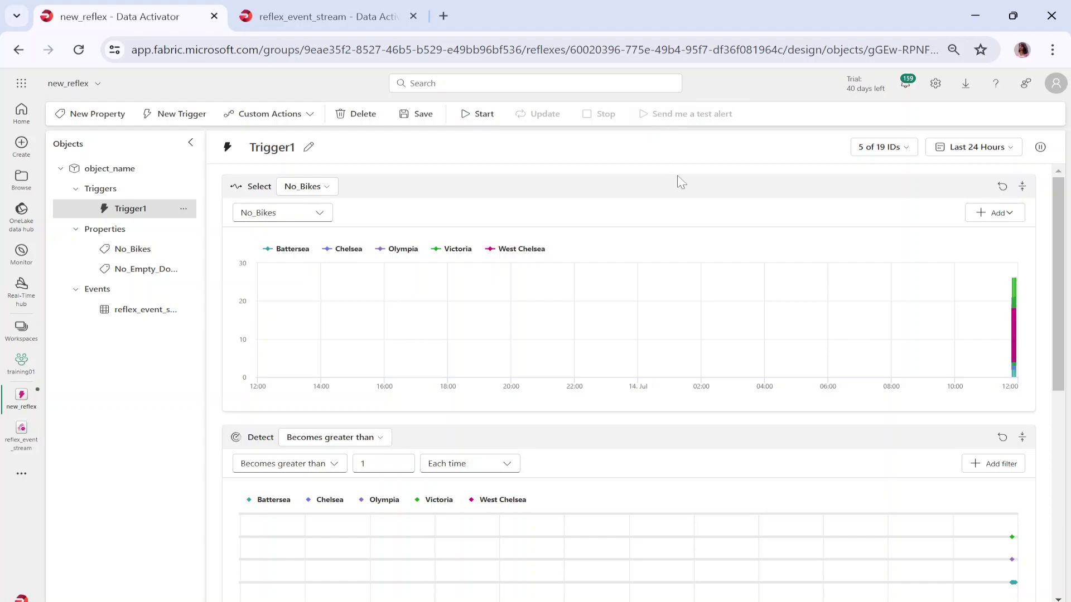
click(473, 114)
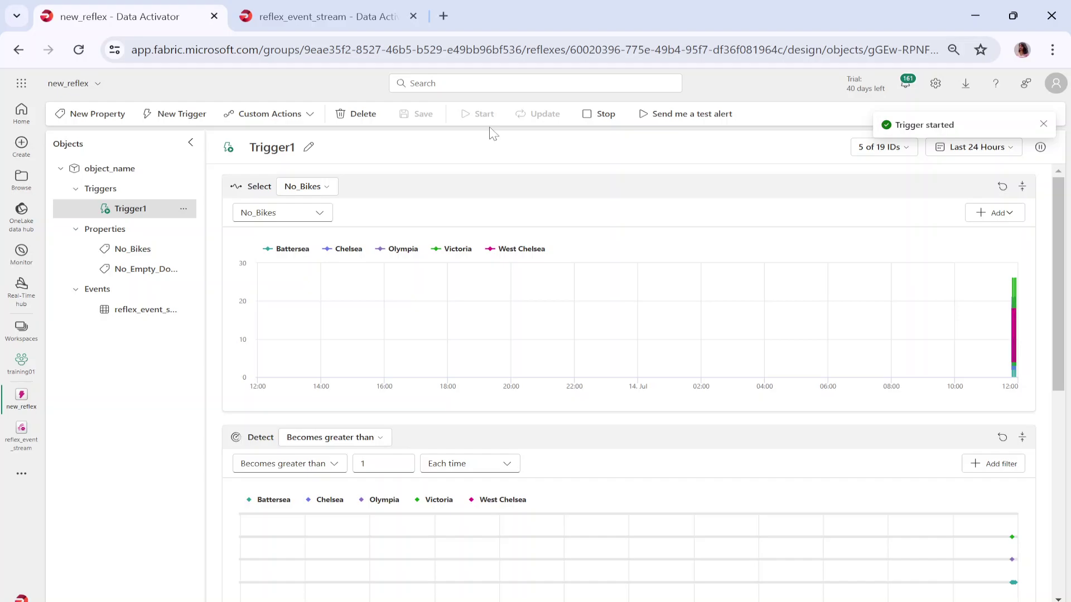
scroll(708, 340, down, 7)
scroll(714, 371, up, 7)
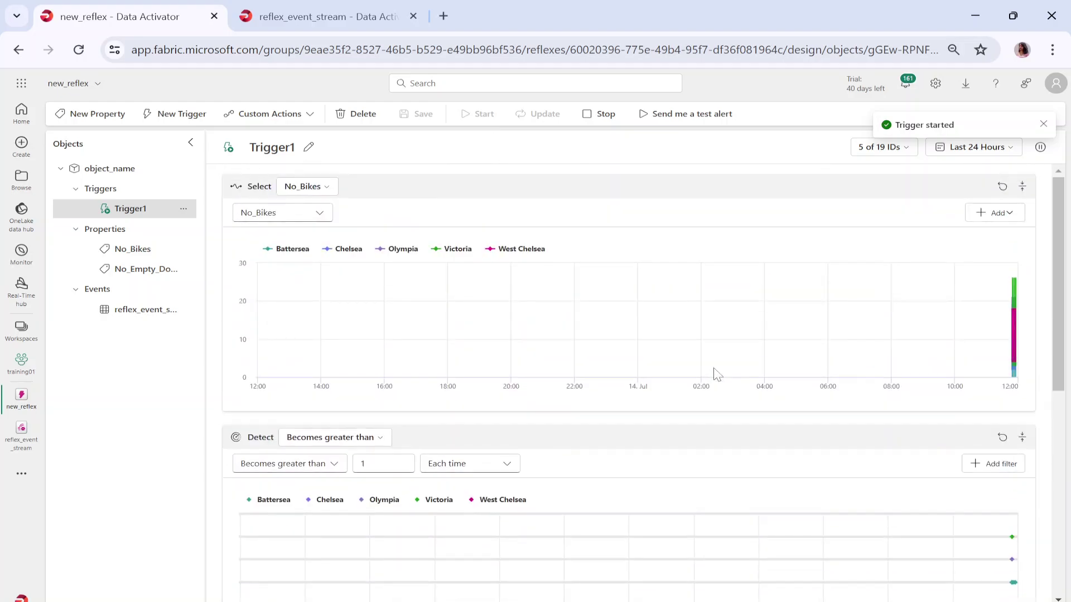
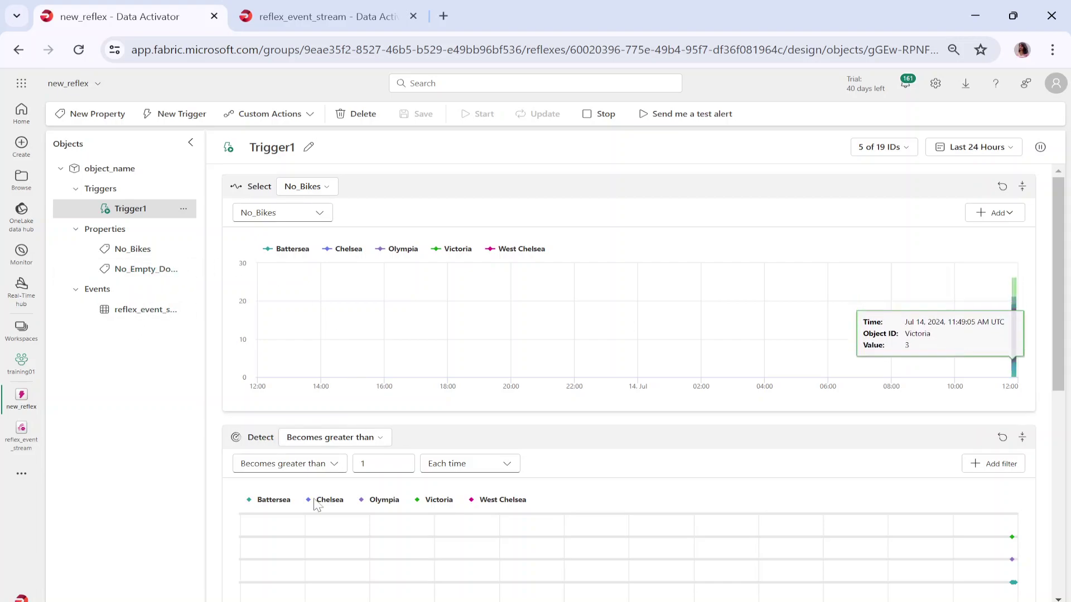
click(310, 116)
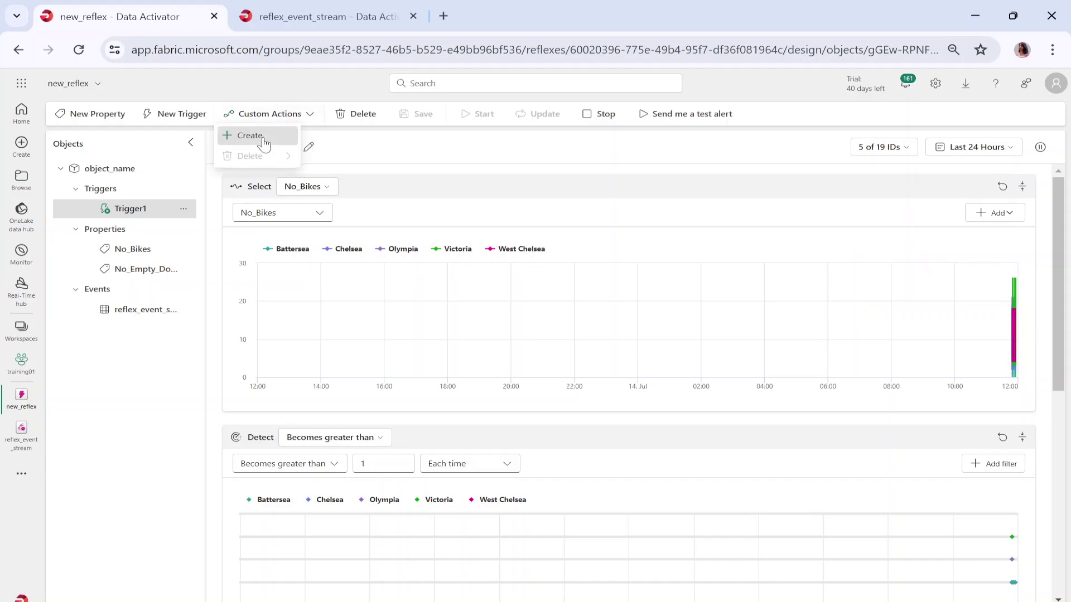
click(263, 136)
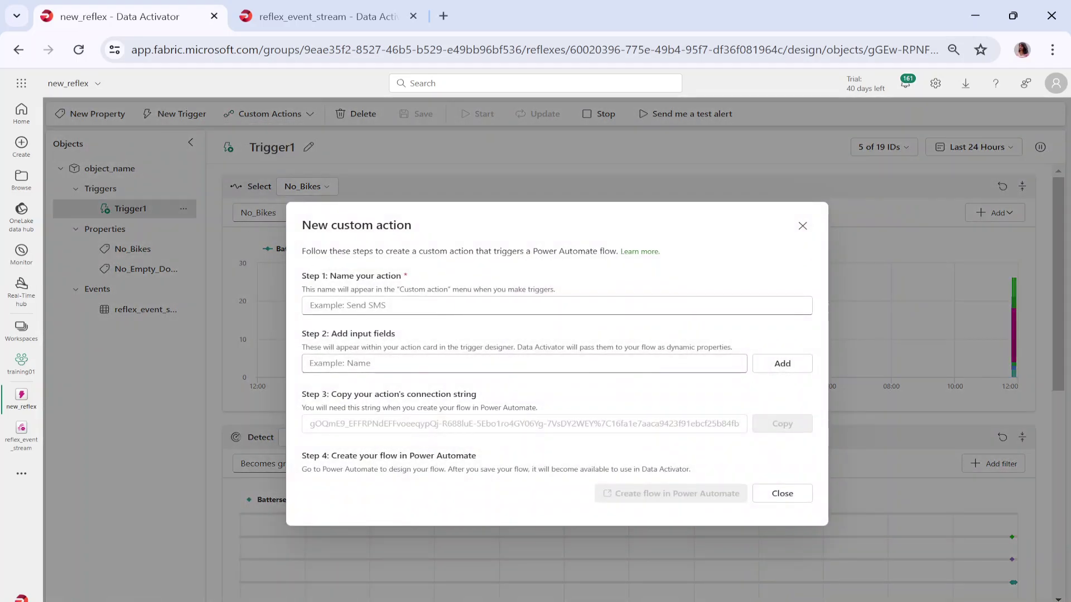
click(556, 305)
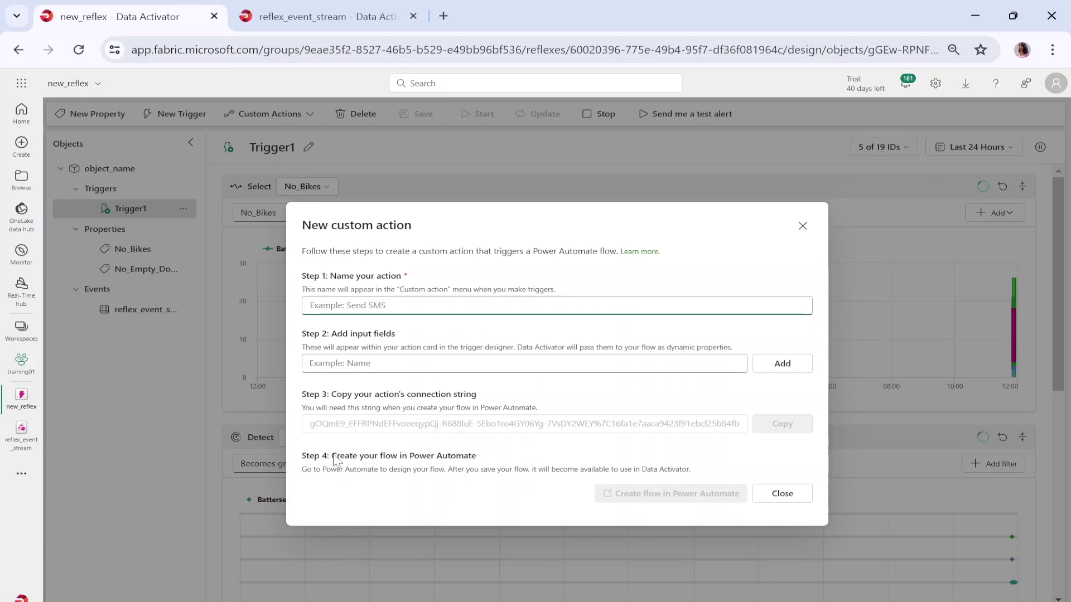
drag(335, 461, 524, 478)
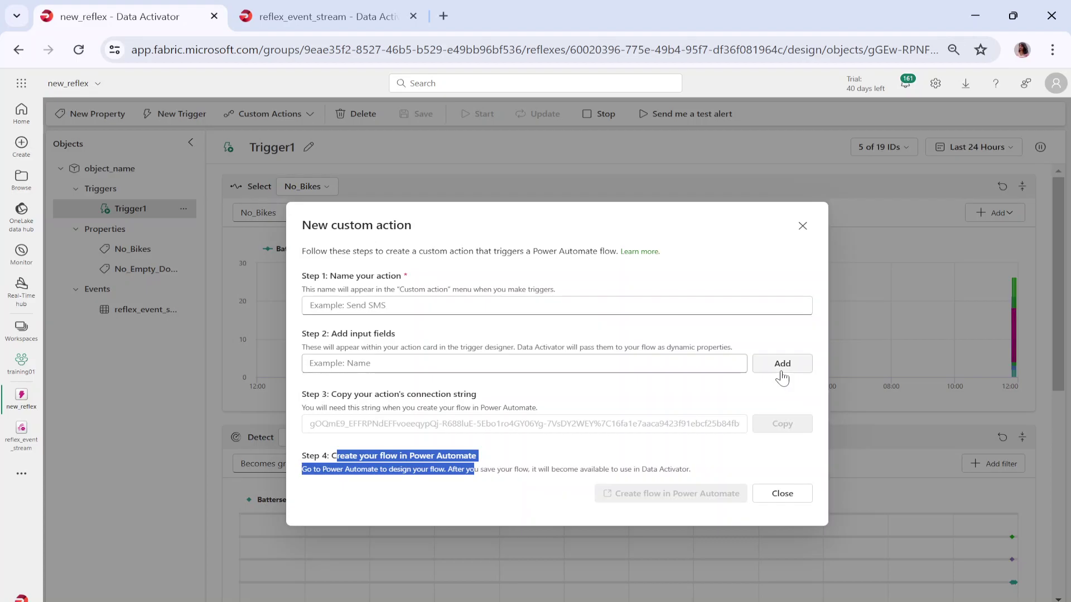
click(803, 227)
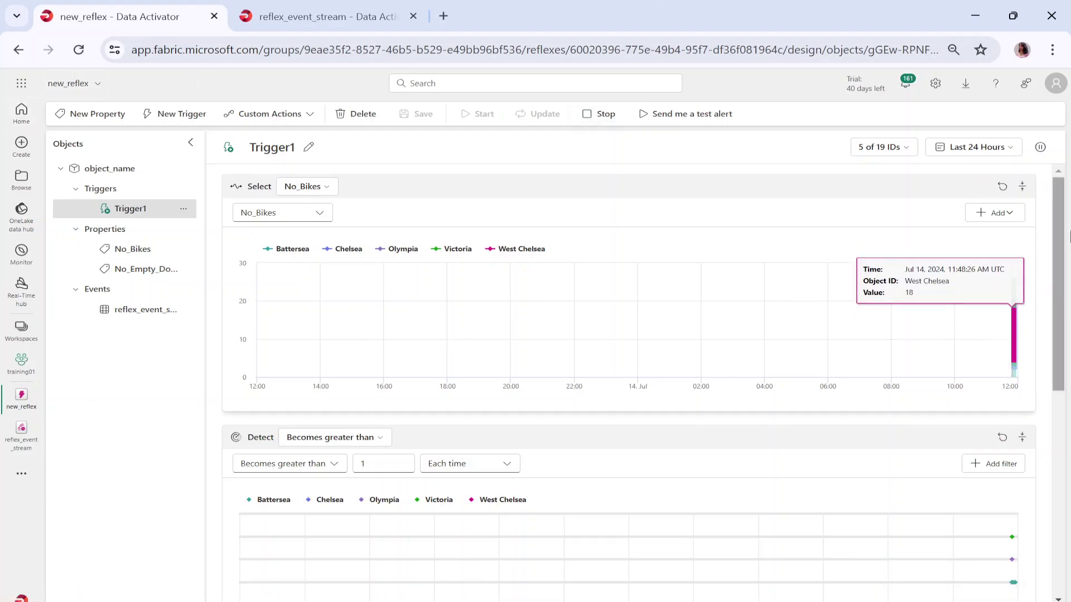
- Add an extra recipient e-mail address to the Send to field on Trigger1's Act card
scroll(722, 542, down, 5)
scroll(628, 385, down, 2)
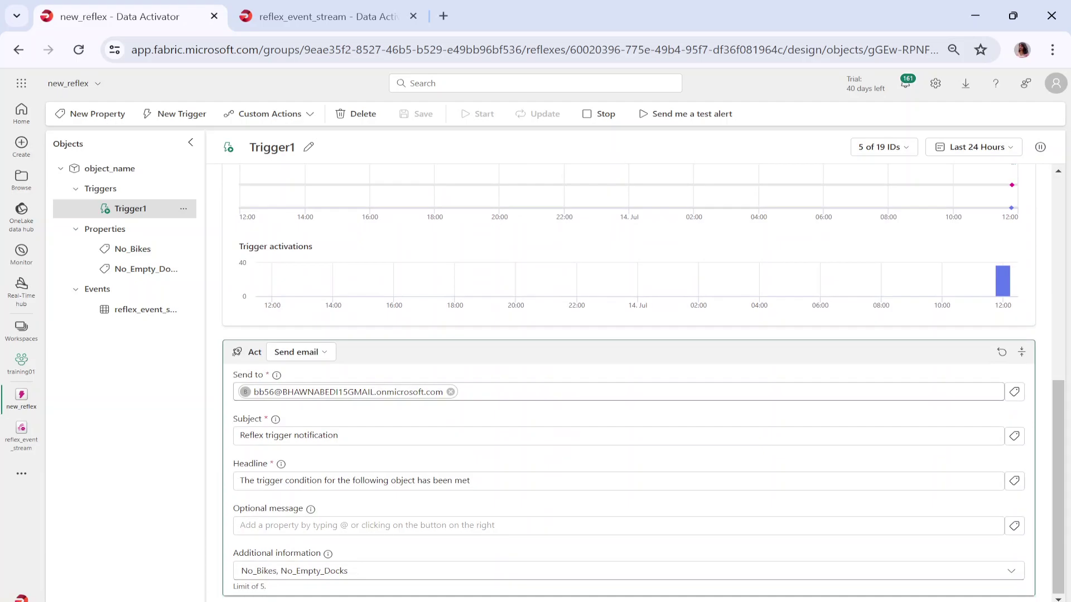
scroll(944, 518, up, 7)
scroll(944, 518, down, 7)
scroll(892, 355, up, 4)
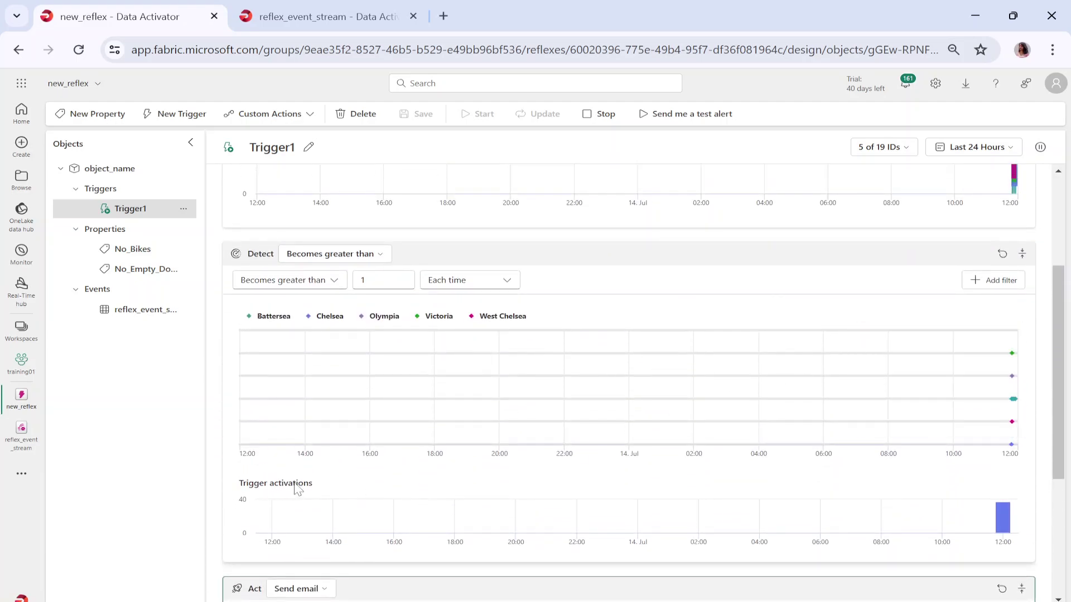
mouse_move(1002, 506)
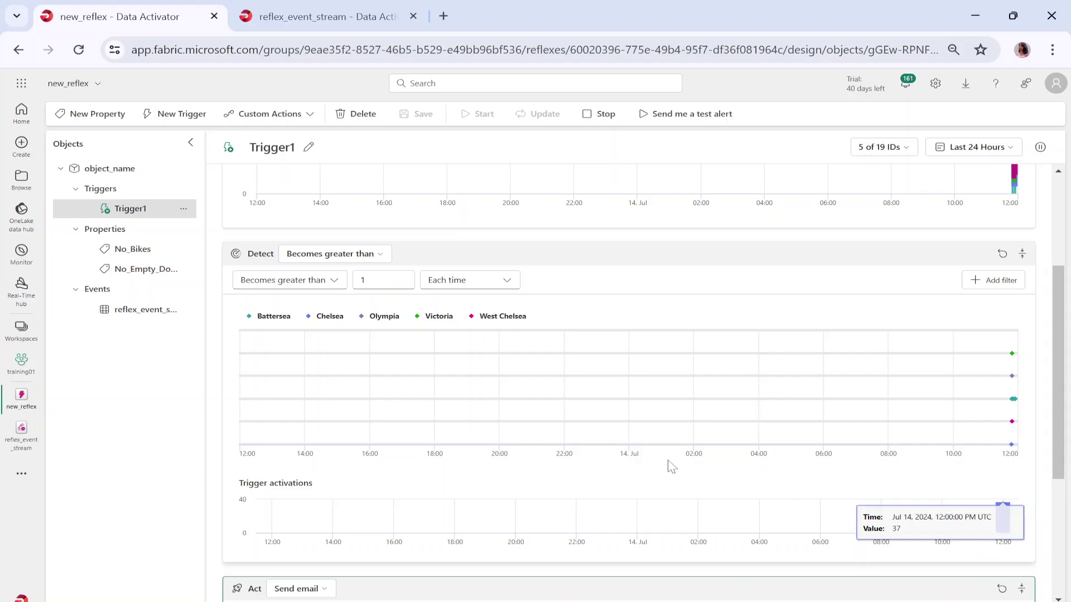
scroll(669, 466, down, 4)
click(558, 391)
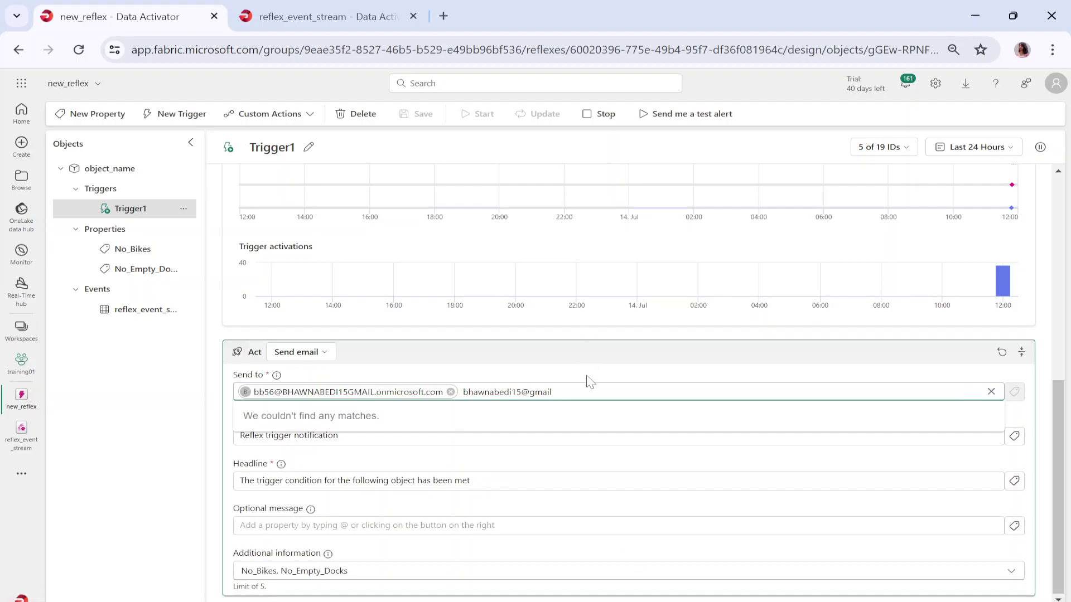
- Scroll back up and switch to the reflex_event_stream eventstream
scroll(718, 466, up, 5)
scroll(350, 316, up, 2)
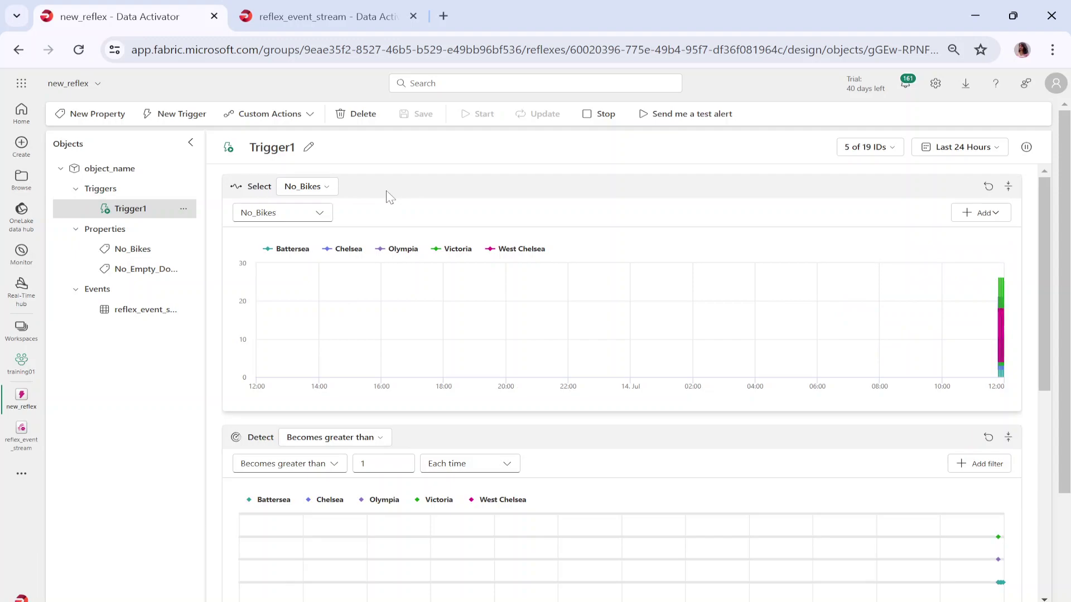
key(ctrl+Tab)
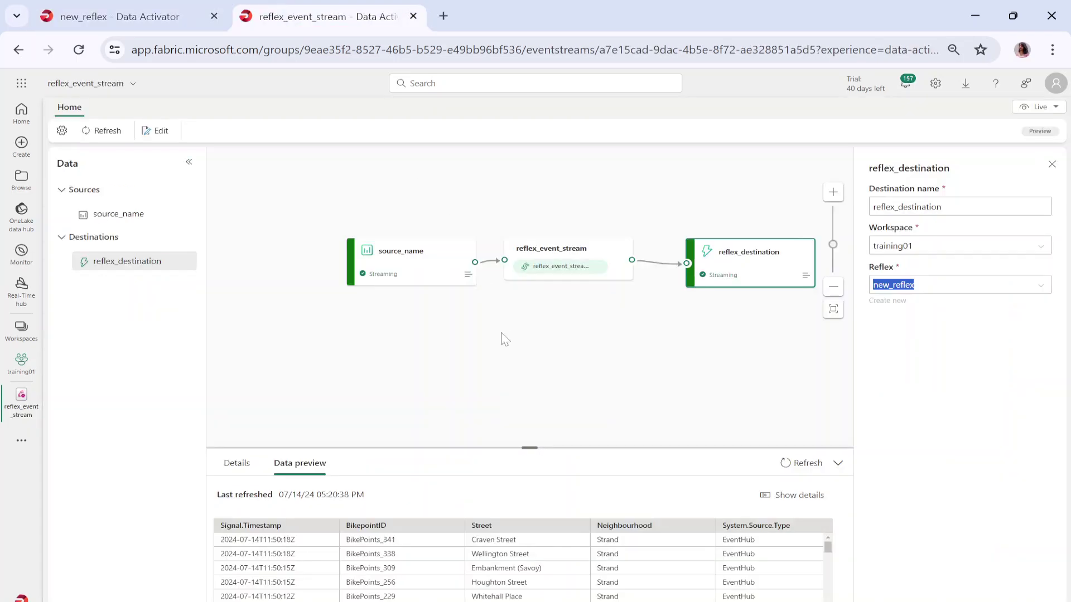
- Verify reflex_destination feeds the new_reflex reflex in training01, then return to new_reflex
drag(703, 397, 541, 366)
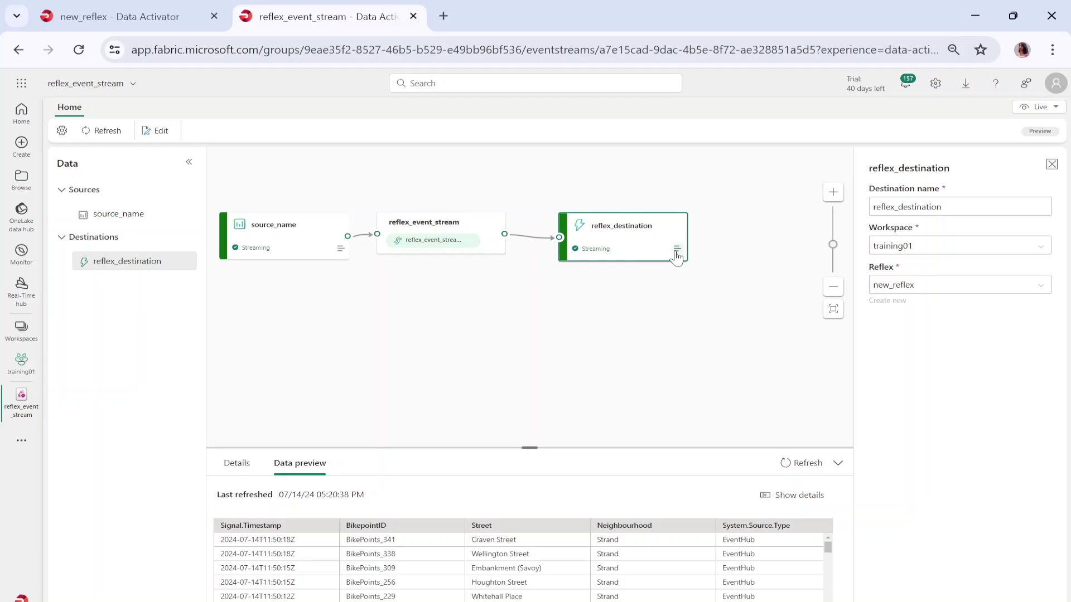
double_click(917, 285)
drag(917, 285, 924, 320)
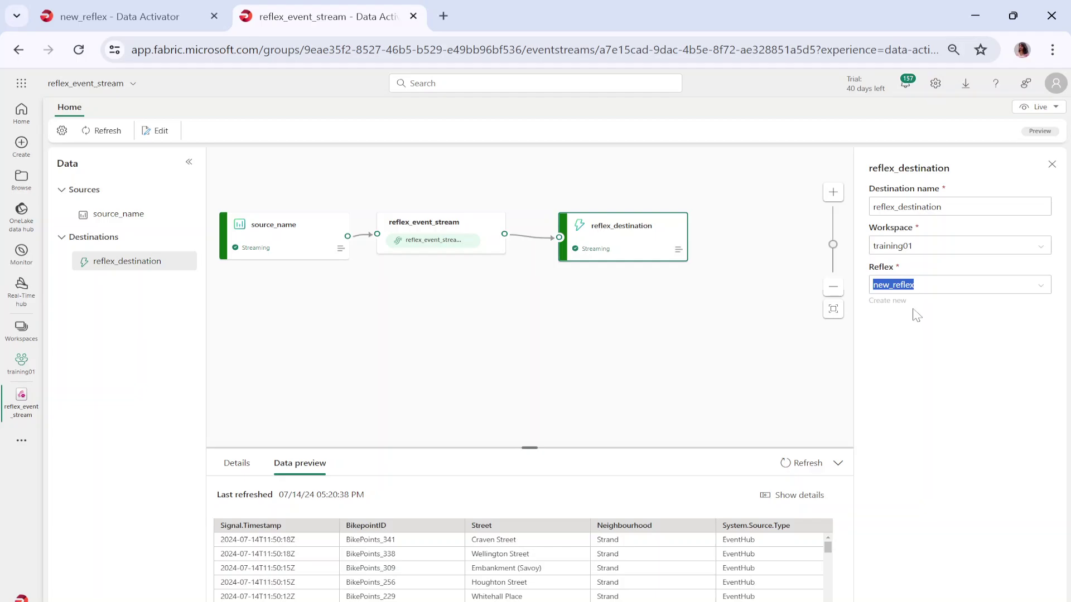
click(120, 16)
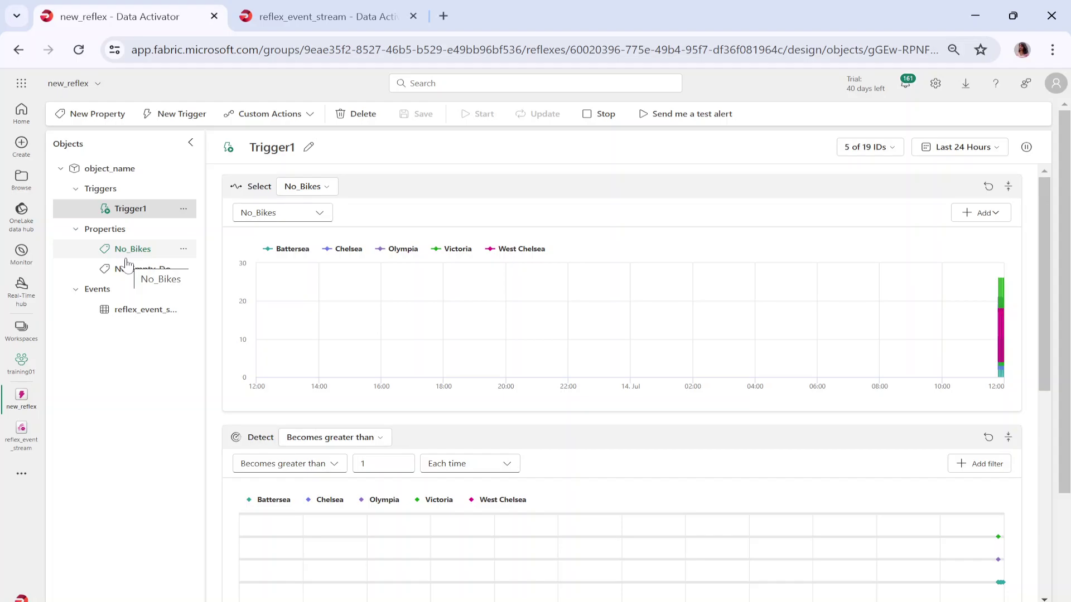
- Review Trigger1's No_Bikes greater-than-1 Detect and Act cards, then stop the trigger
click(156, 210)
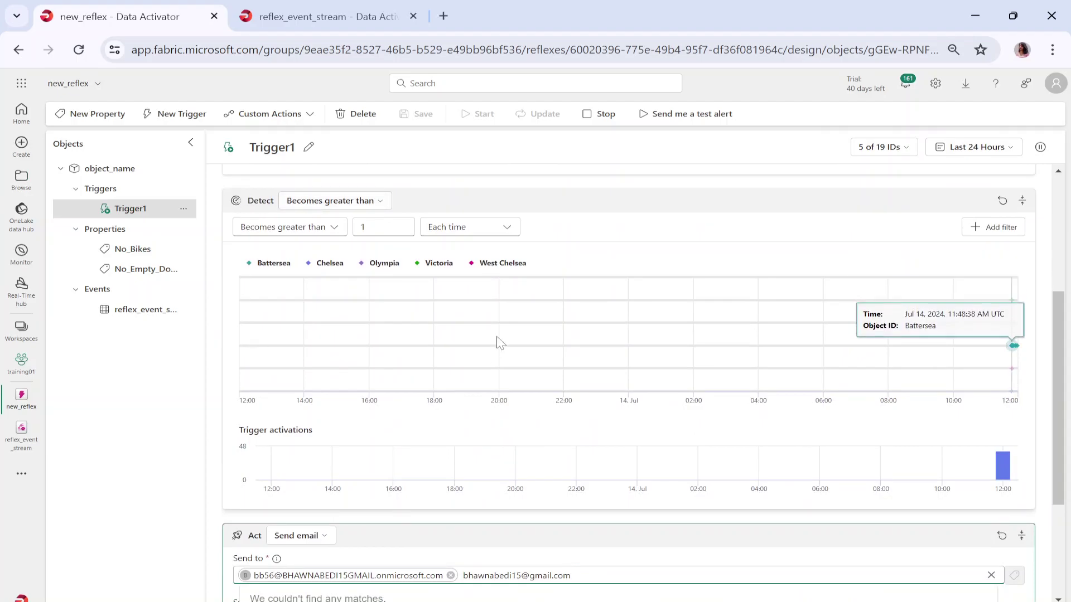
scroll(514, 468, down, 3)
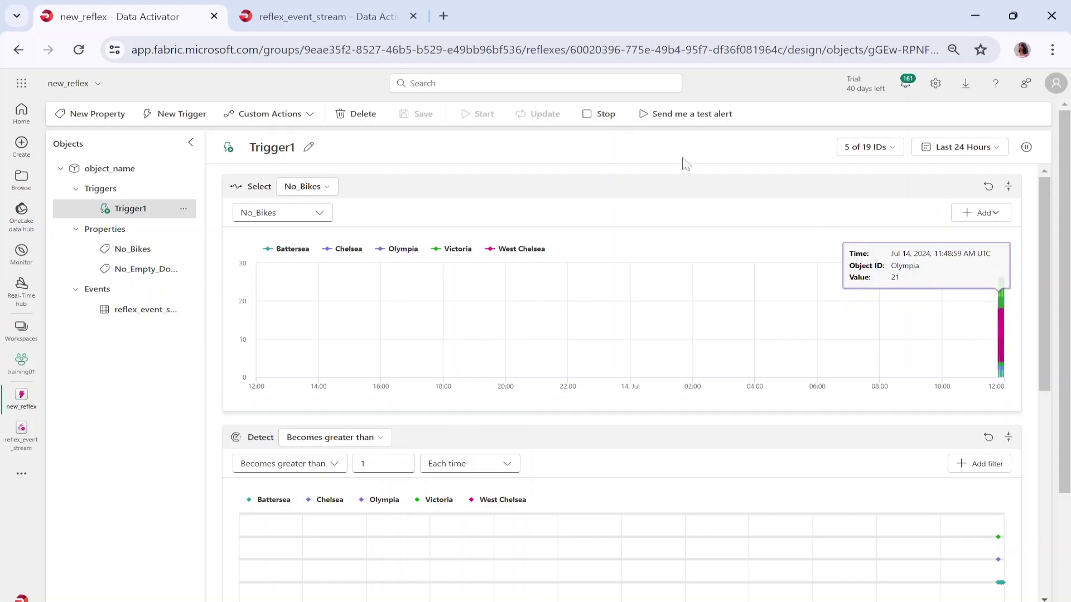
click(602, 114)
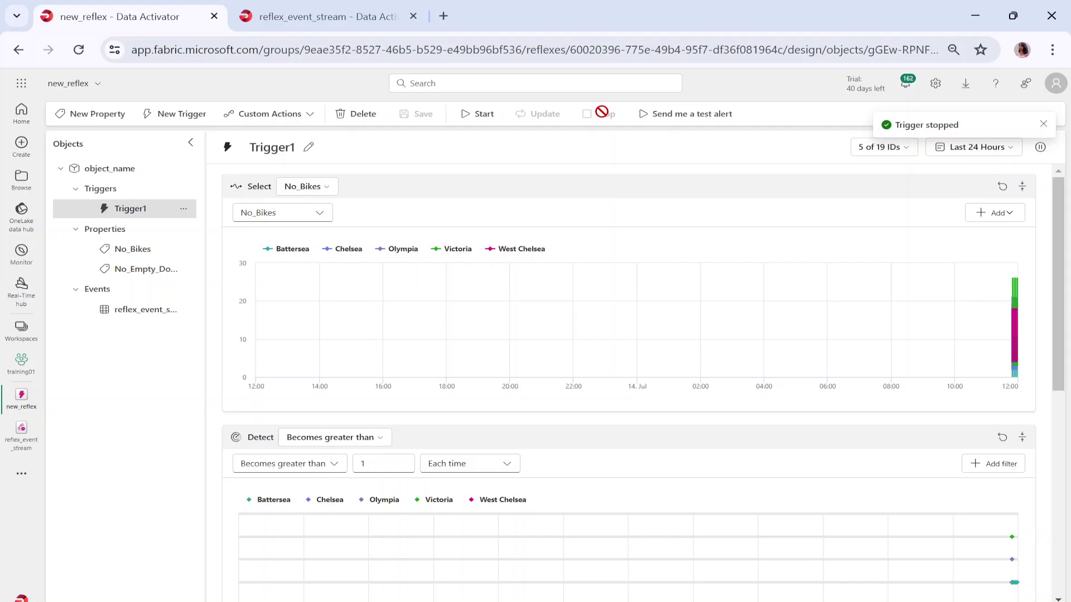
- Delete the reflex_event_stream eventstream from the training01 workspace list
mouse_move(24, 402)
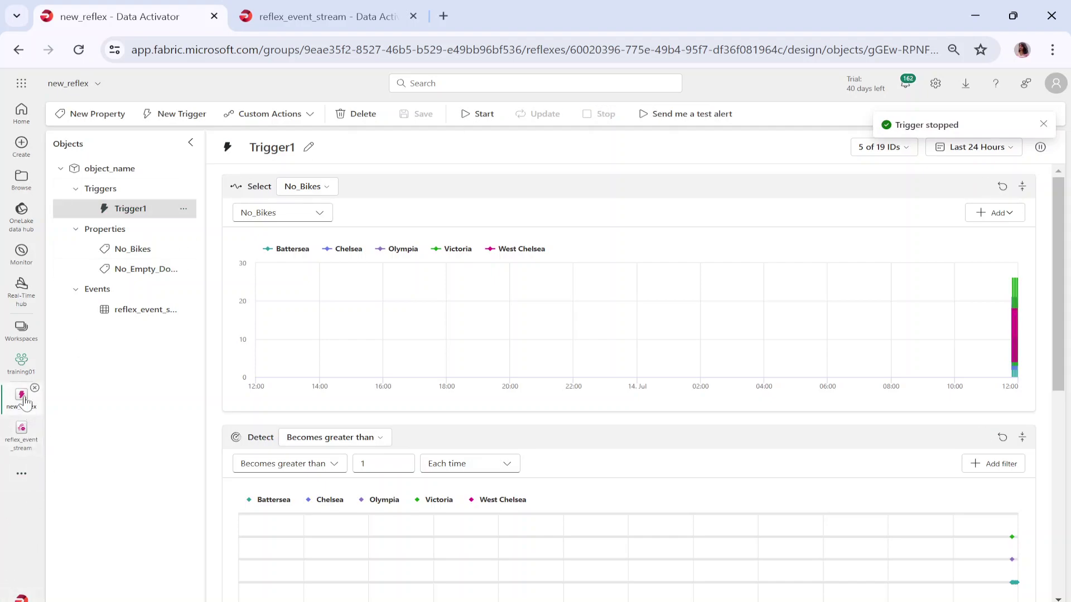
click(22, 364)
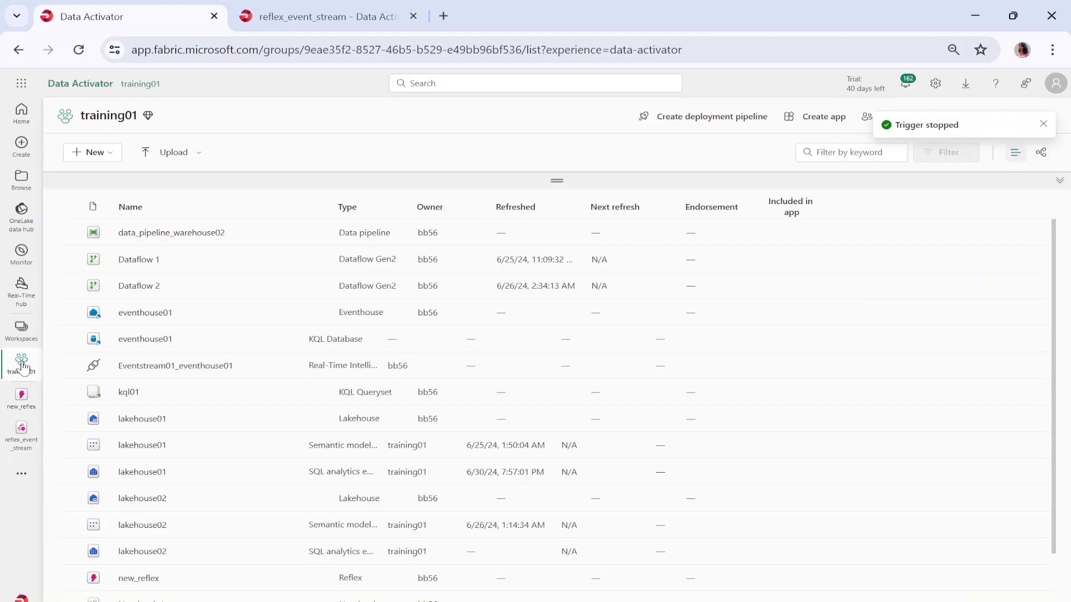
scroll(184, 507, down, 2)
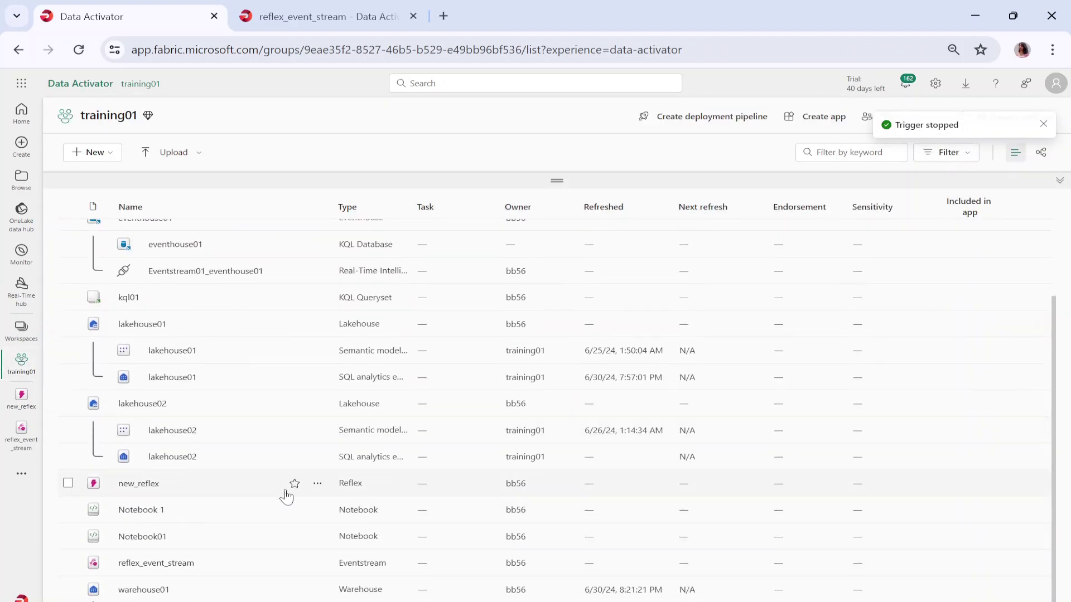
click(317, 563)
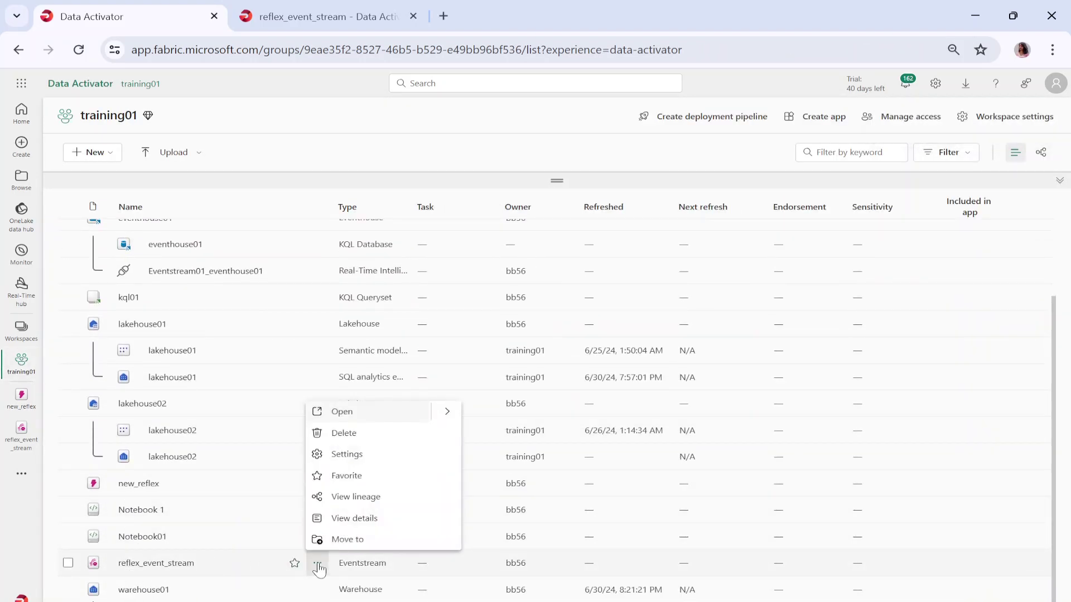
click(345, 433)
click(540, 383)
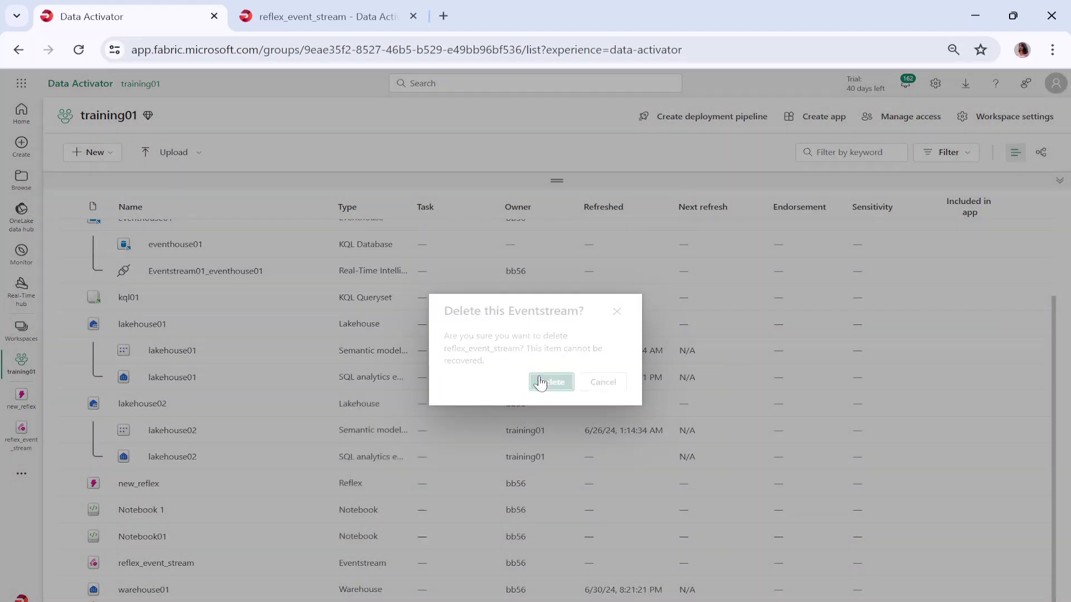
- Choose Delete for the new_reflex reflex and confirm it
click(317, 510)
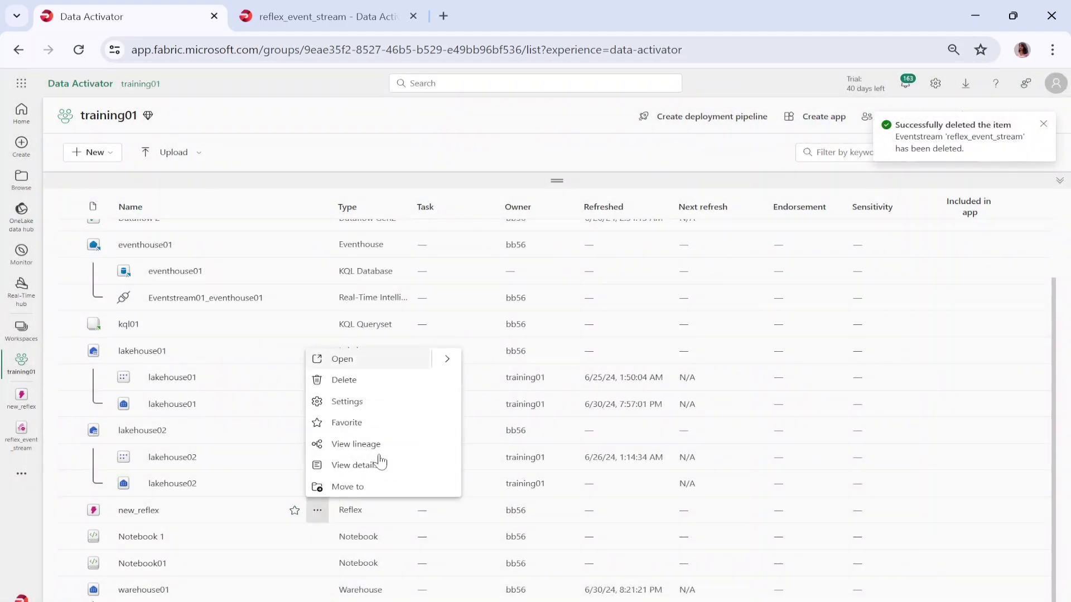
click(346, 379)
click(549, 378)
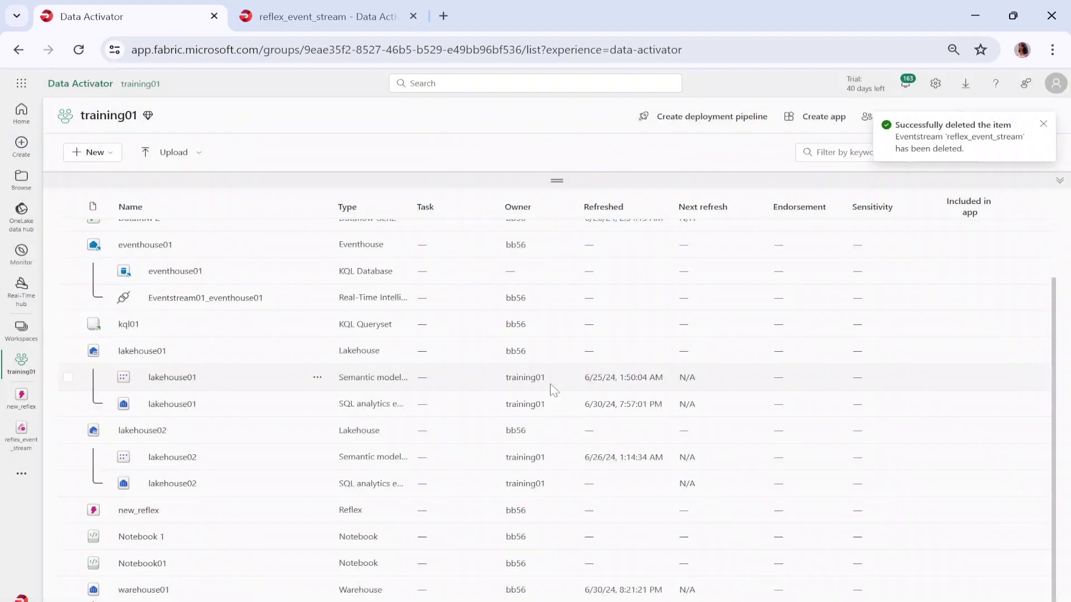